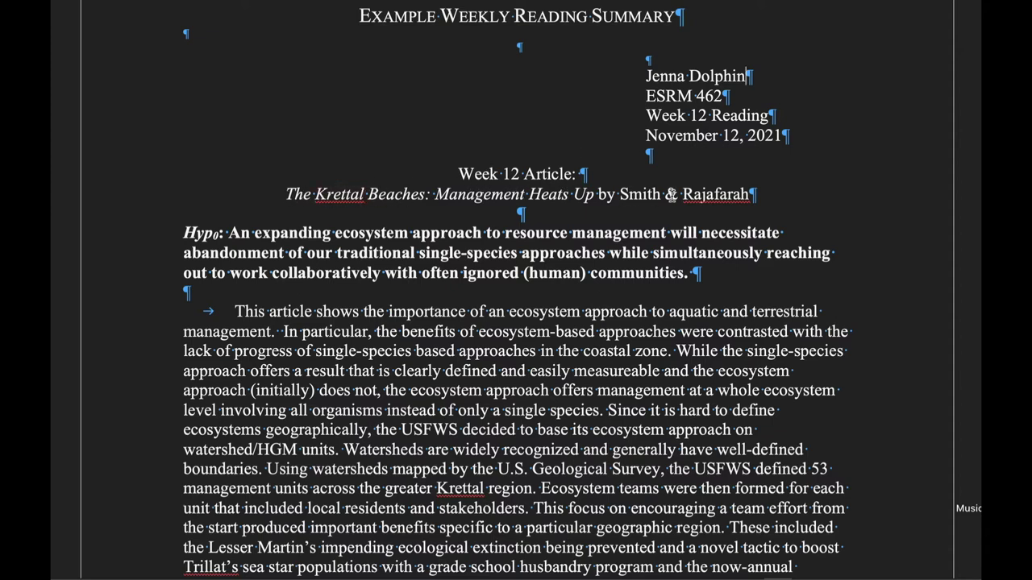
Review the example weekly reading summary's heading, bold hypothesis statement and article-summary paragraph
scroll(671, 195, down, 3)
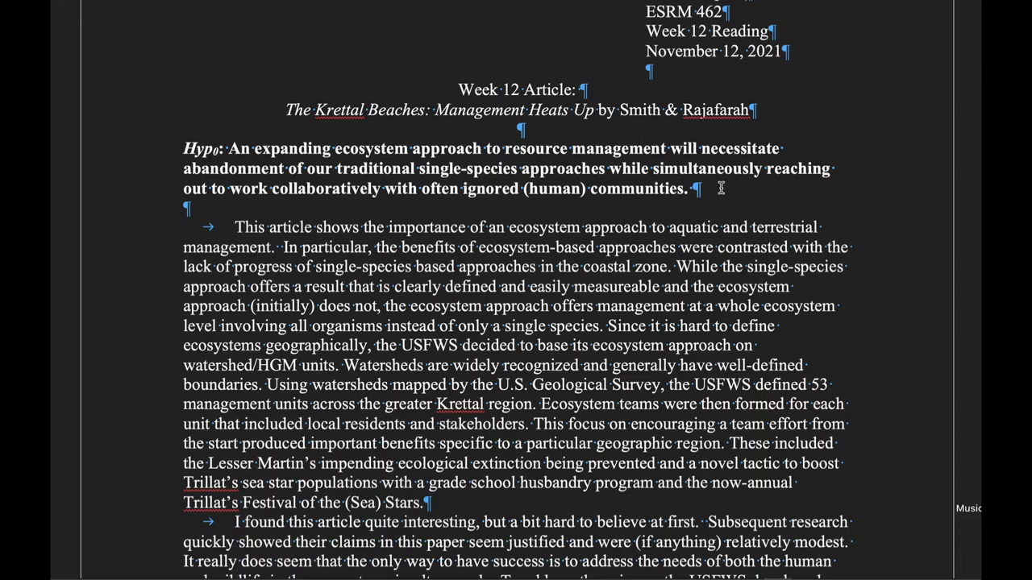
scroll(720, 188, down, 4)
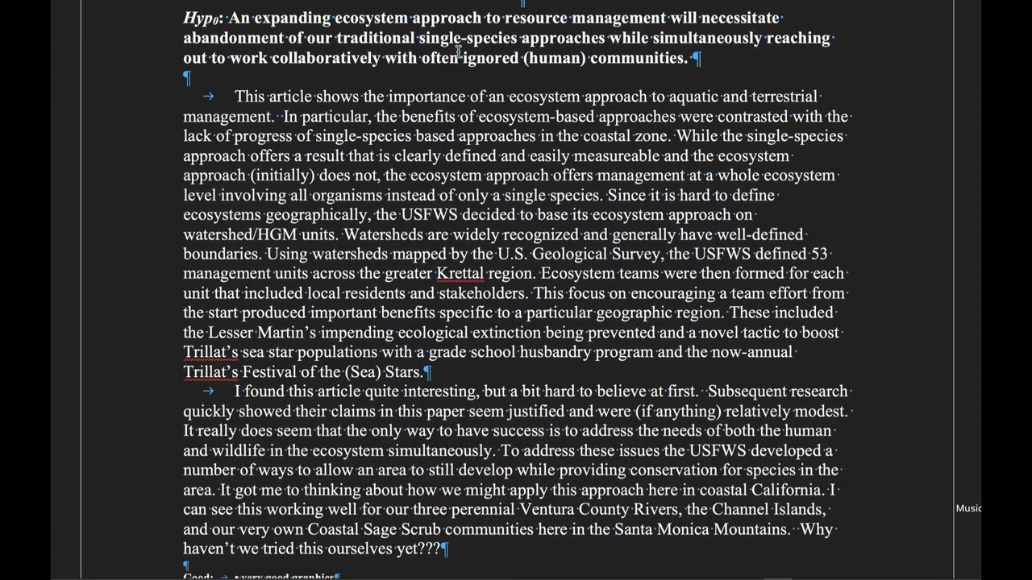
drag(235, 98, 461, 370)
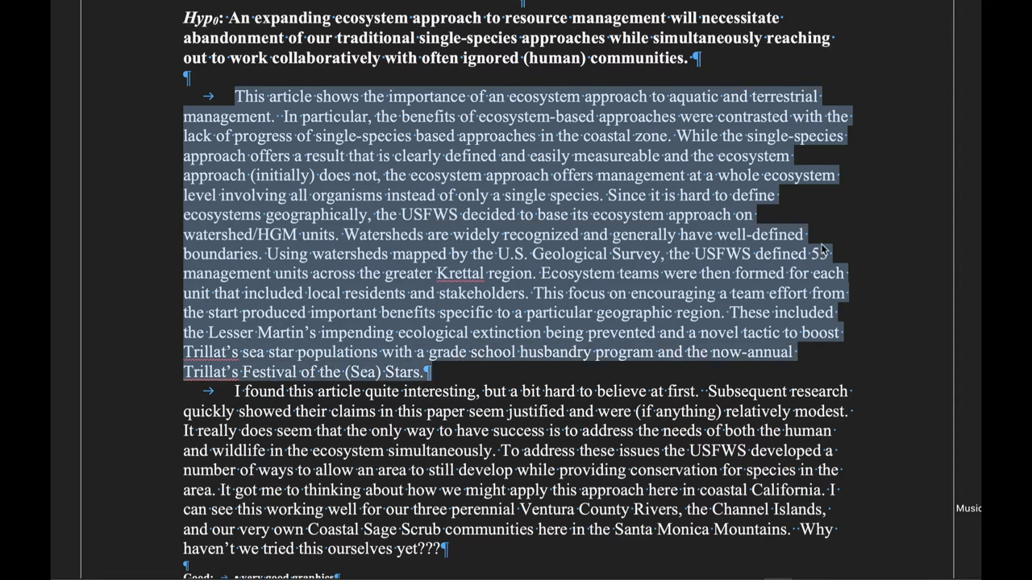
scroll(911, 212, down, 3)
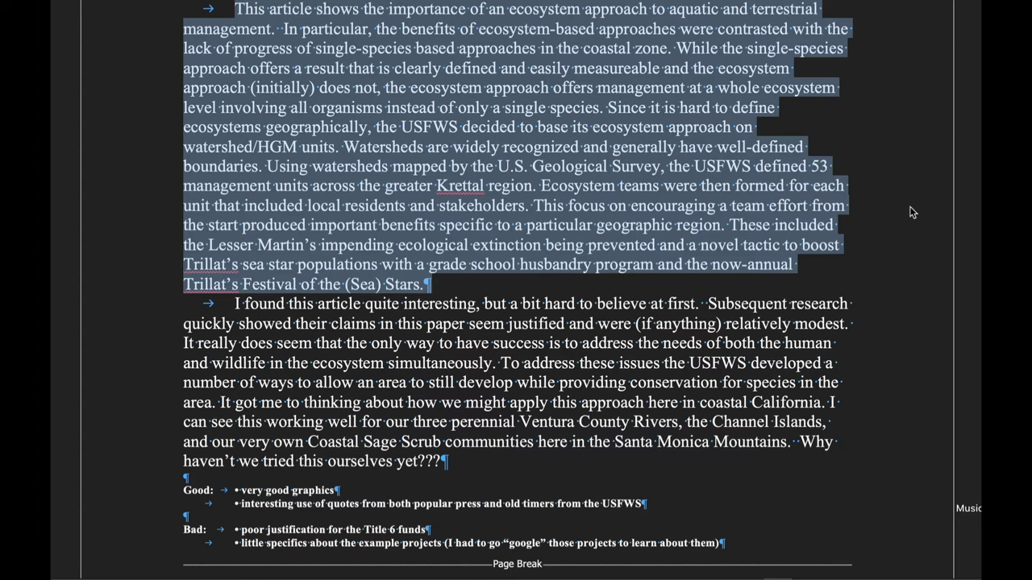
scroll(911, 212, up, 3)
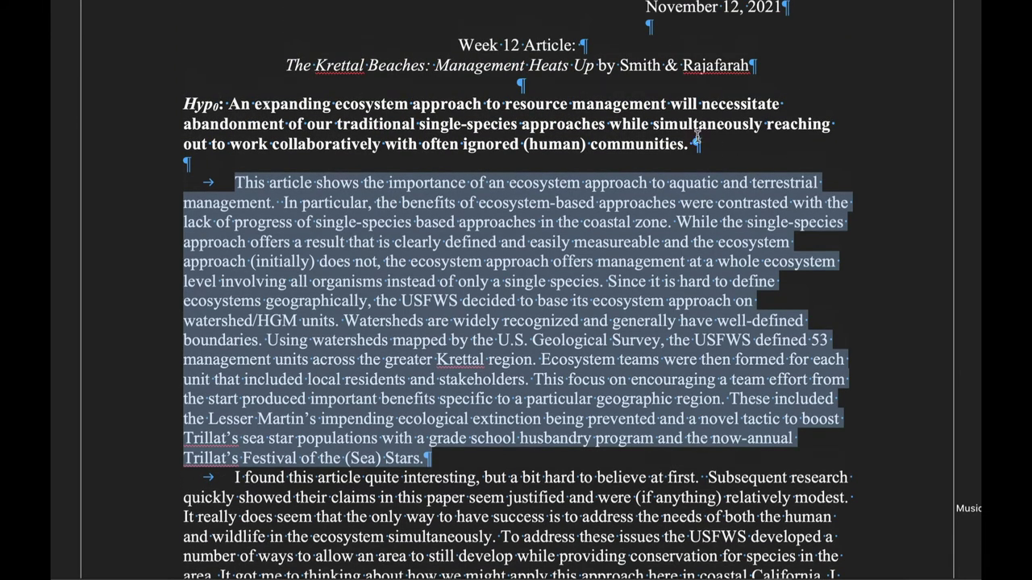
drag(690, 143, 236, 110)
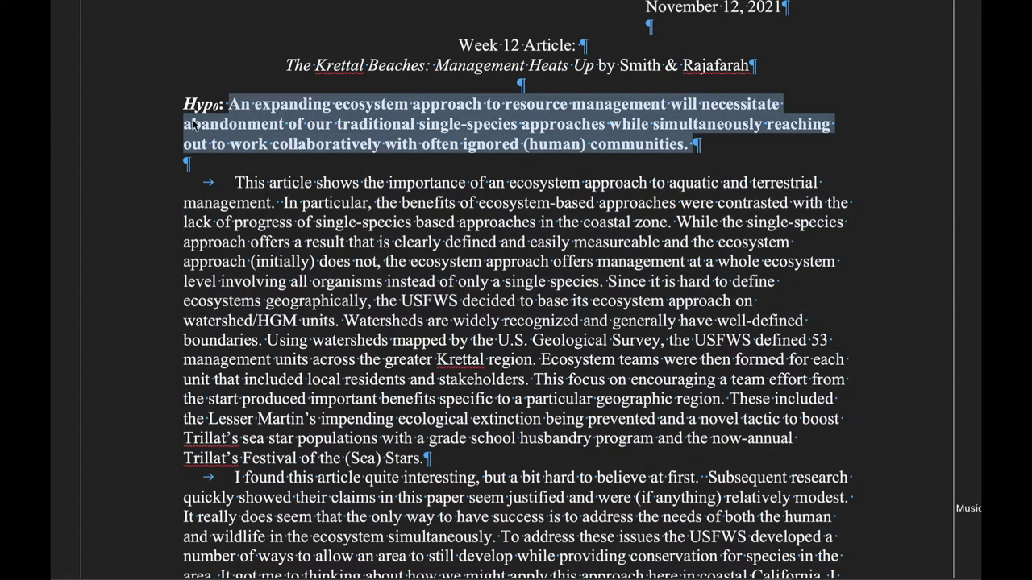
scroll(283, 223, down, 2)
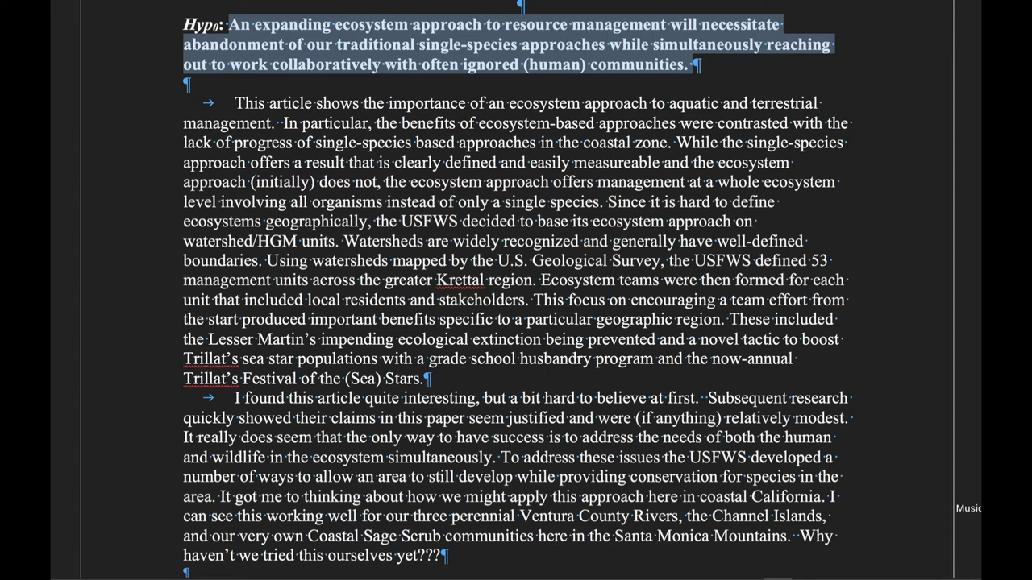
scroll(593, 149, down, 2)
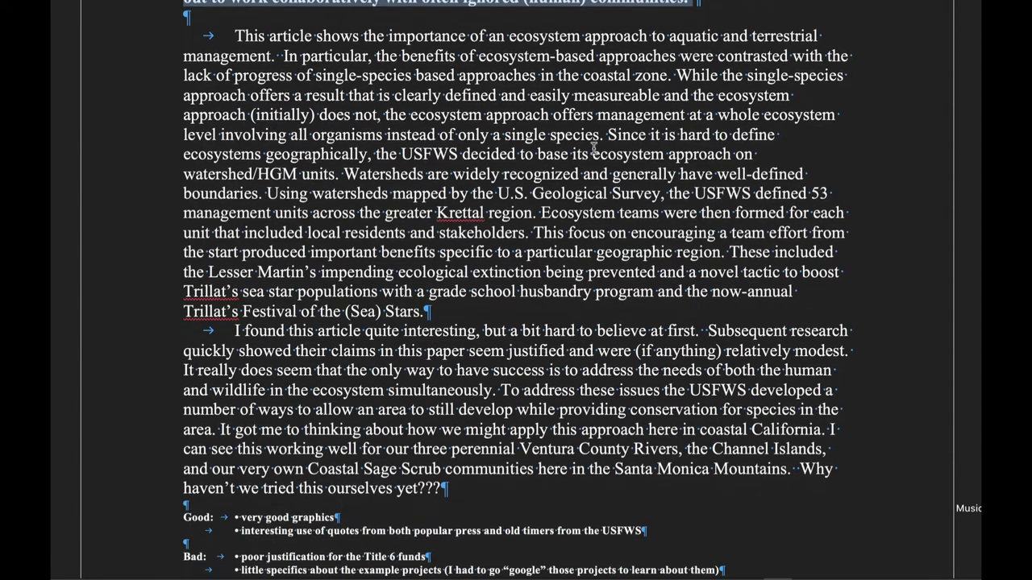
drag(235, 36, 437, 306)
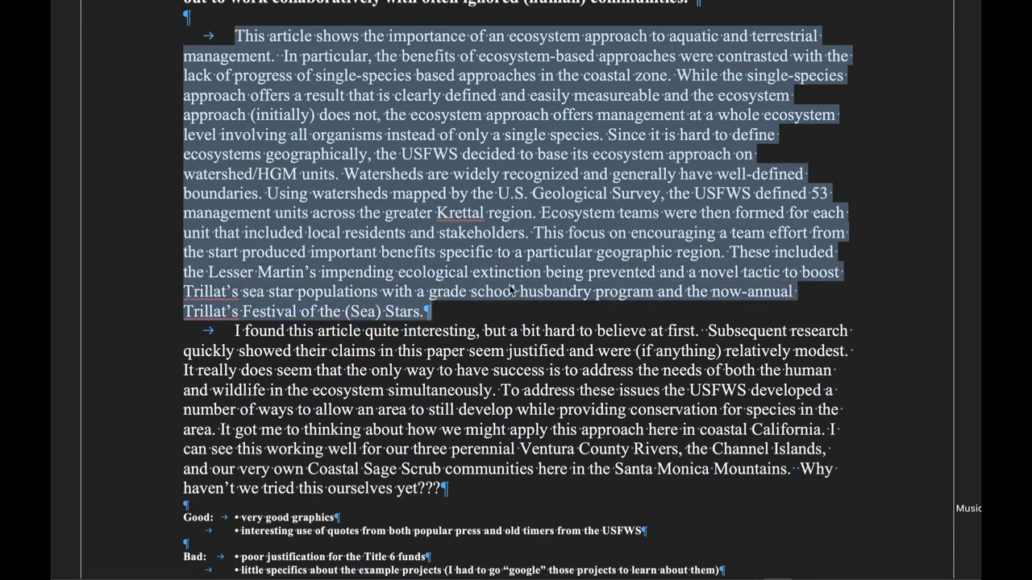
scroll(510, 290, down, 5)
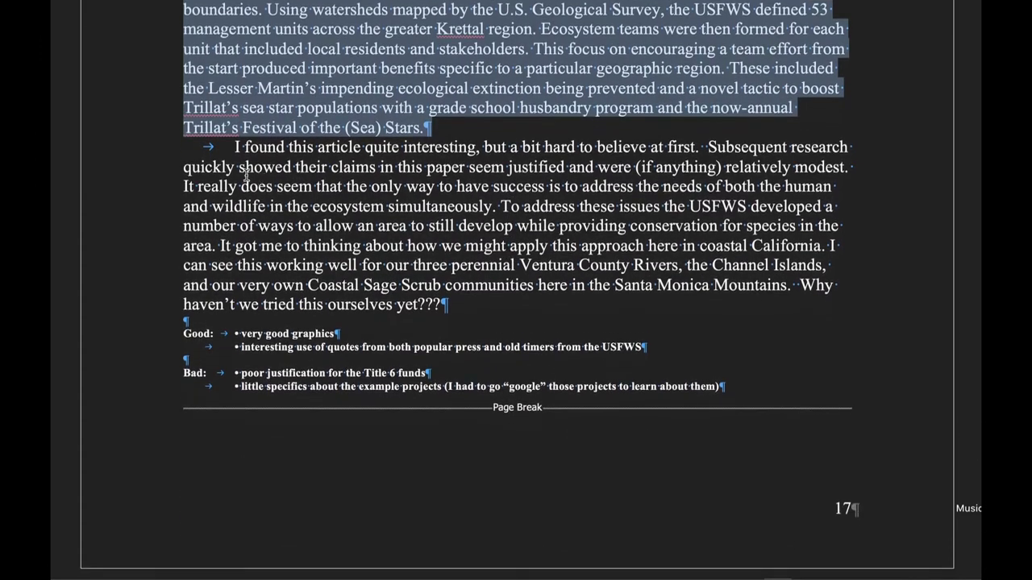
Examine the example's personal-response paragraph and its Good and Bad bullet points, and review the overall summary layout
drag(231, 148, 440, 304)
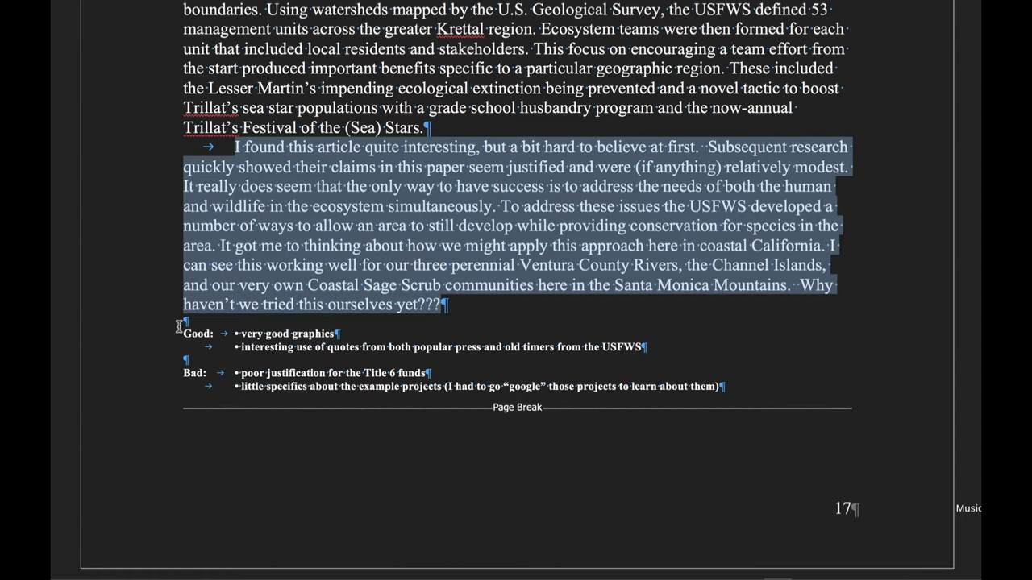
drag(182, 332, 345, 390)
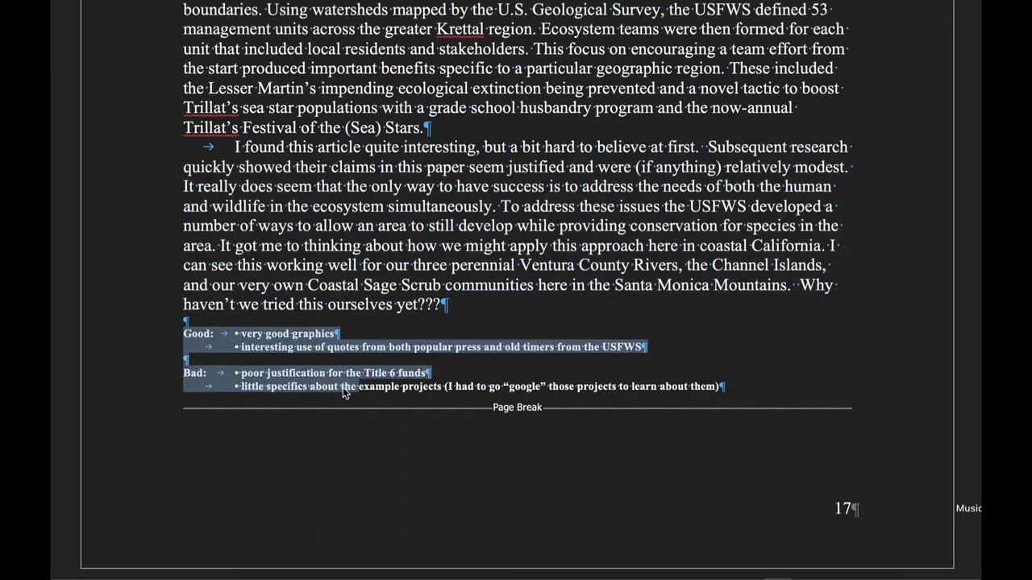
click(206, 333)
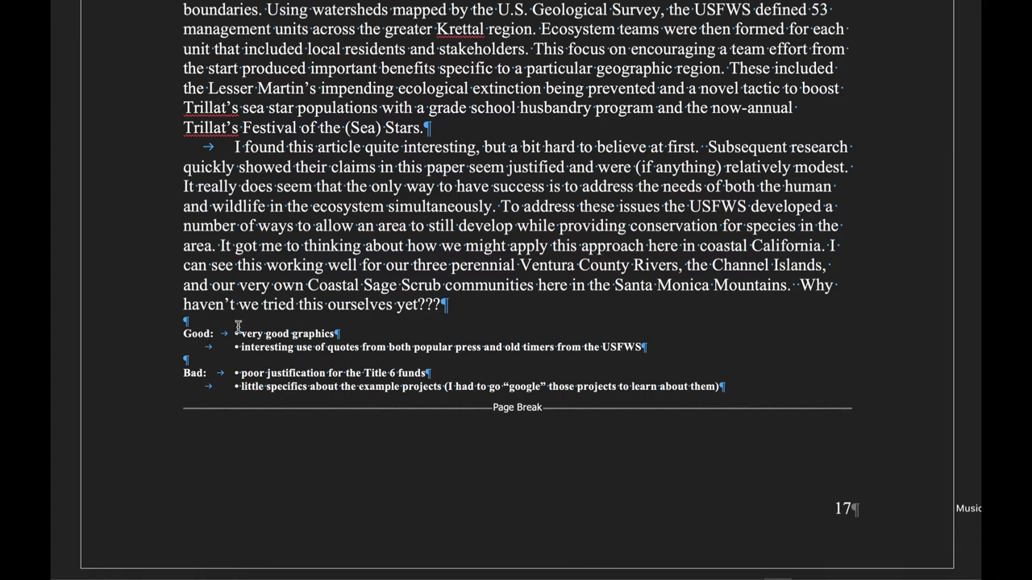
drag(234, 333, 269, 351)
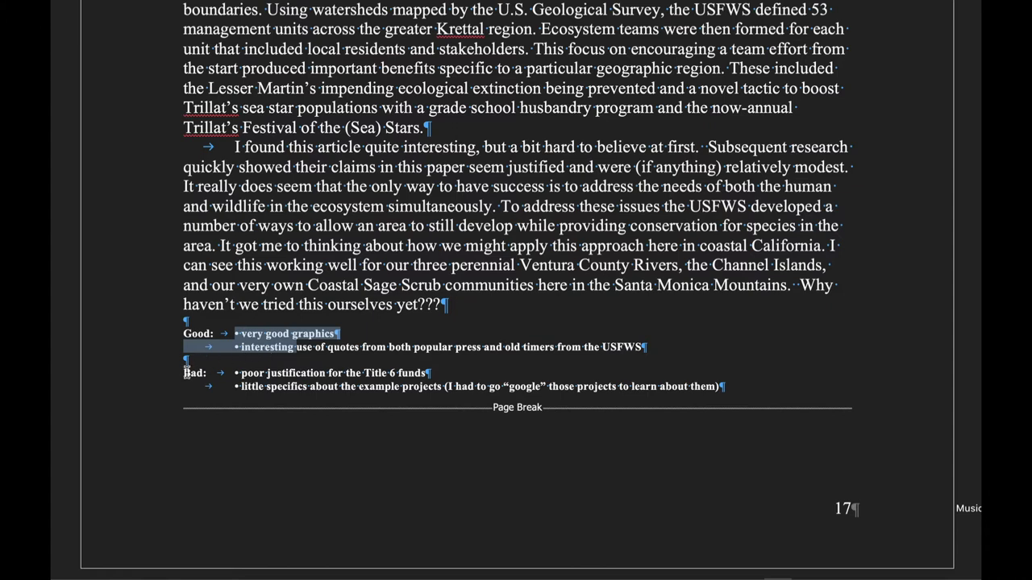
drag(185, 372, 248, 382)
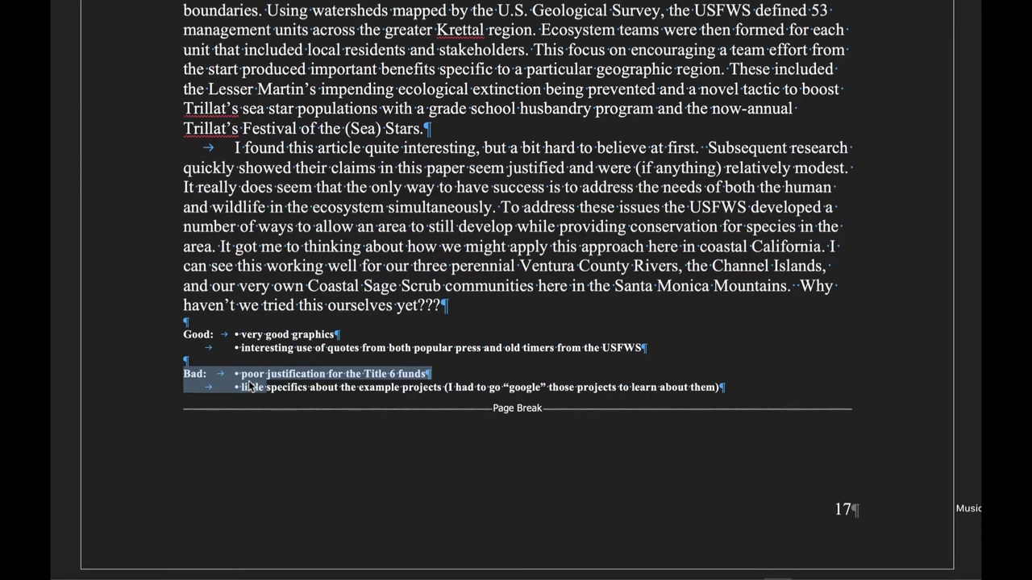
scroll(254, 371, up, 5)
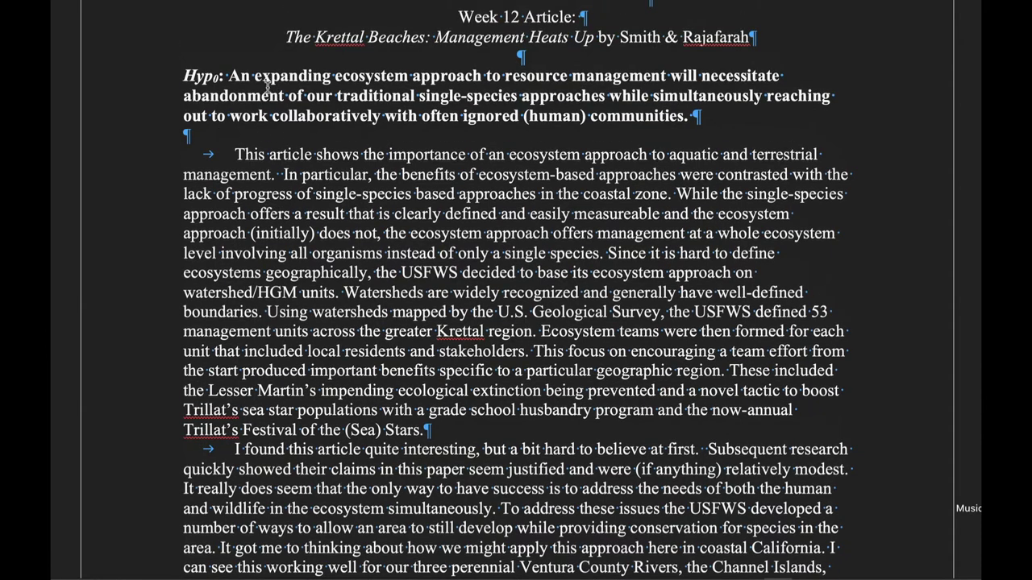
scroll(768, 82, up, 4)
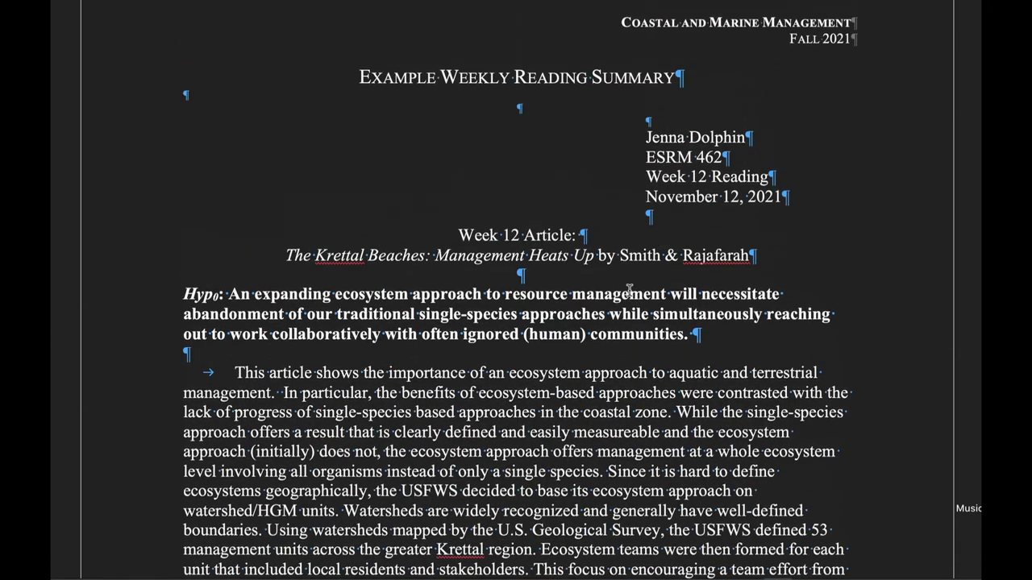
scroll(553, 290, down, 3)
scroll(657, 179, down, 3)
scroll(540, 157, down, 3)
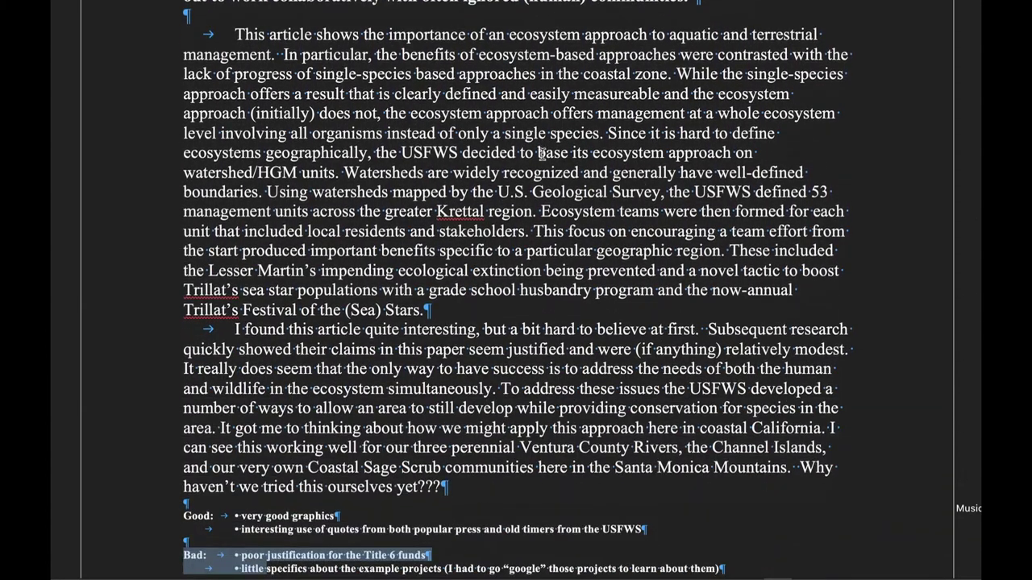
scroll(472, 210, down, 1)
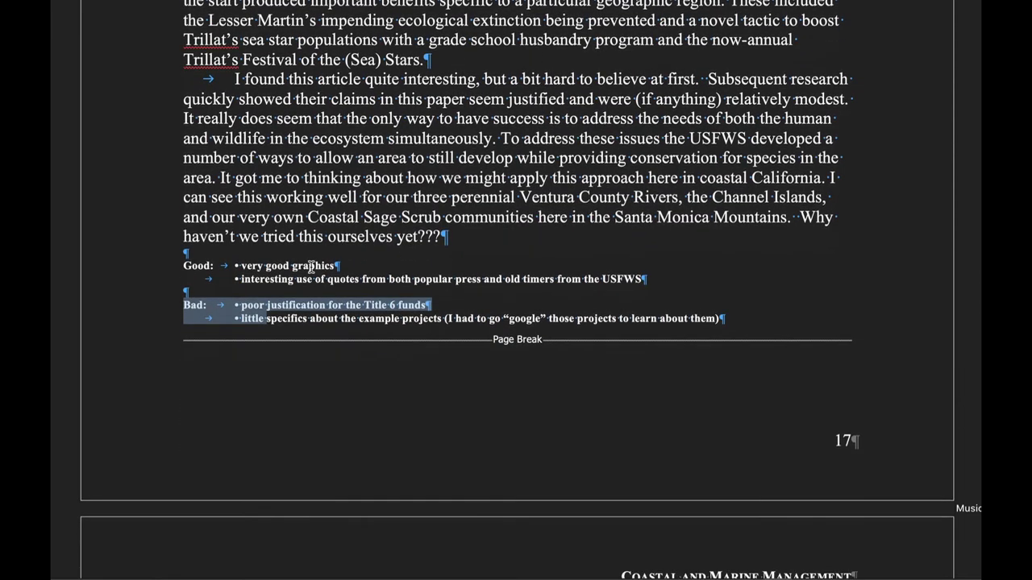
Review the goal, tools and outline in the Lab 03 handout on quantifying the coast
click(778, 274)
scroll(778, 274, up, 5)
scroll(777, 276, down, 1)
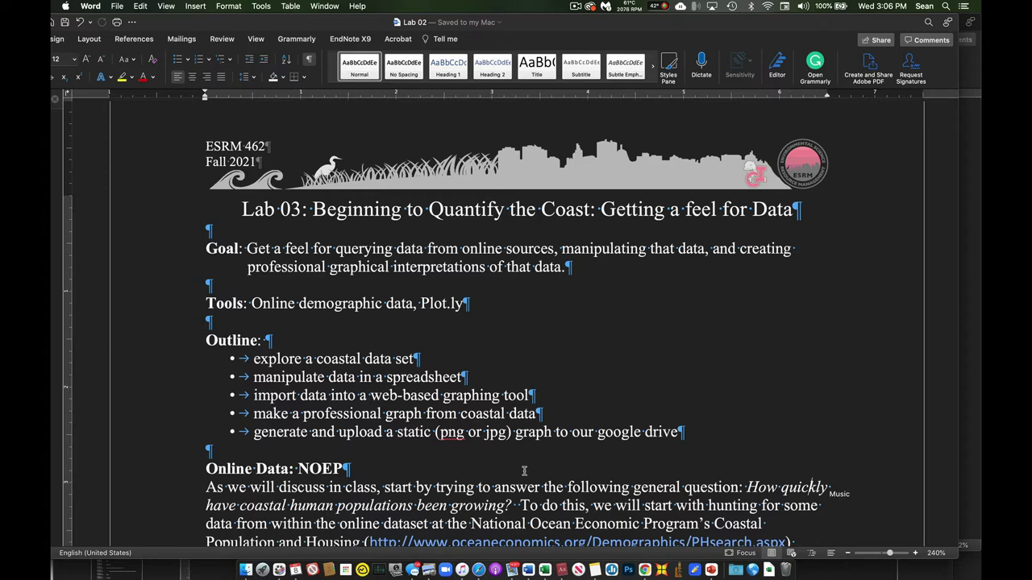
Switch to Plotly Chart Studio in Chrome, create a new chart and enlarge its data grid to about 14 rows
click(647, 562)
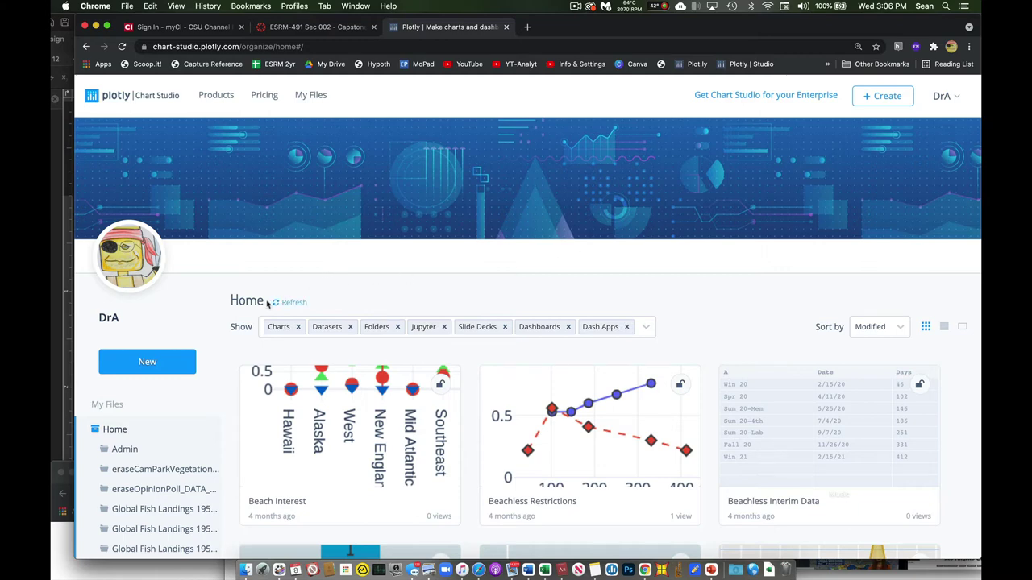
click(187, 360)
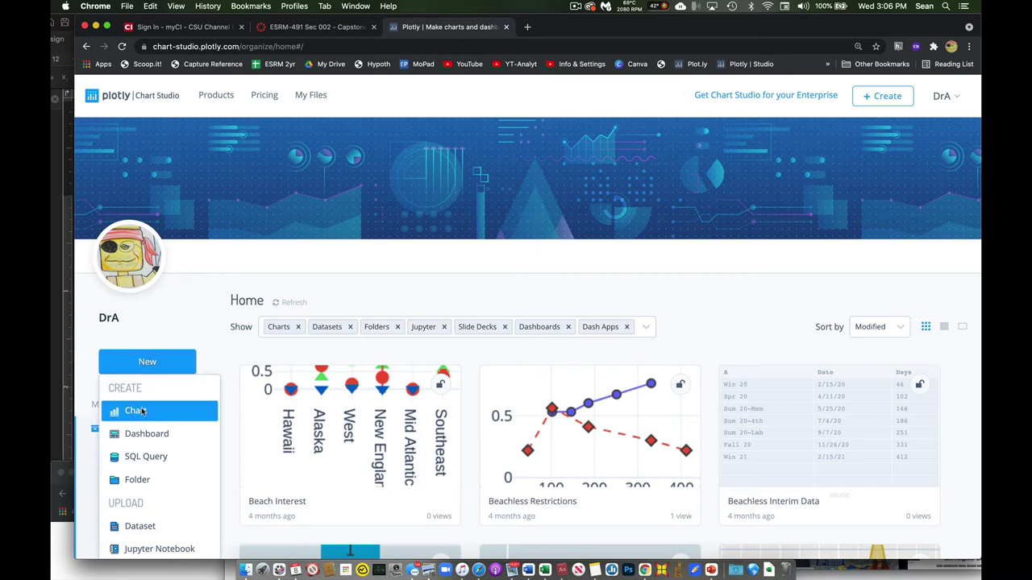
click(136, 411)
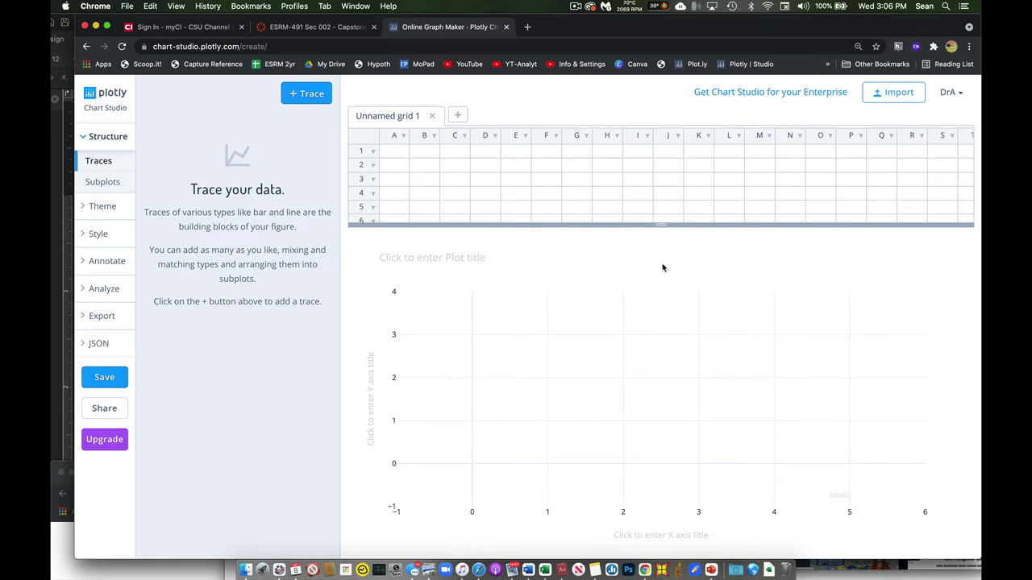
drag(661, 225, 668, 344)
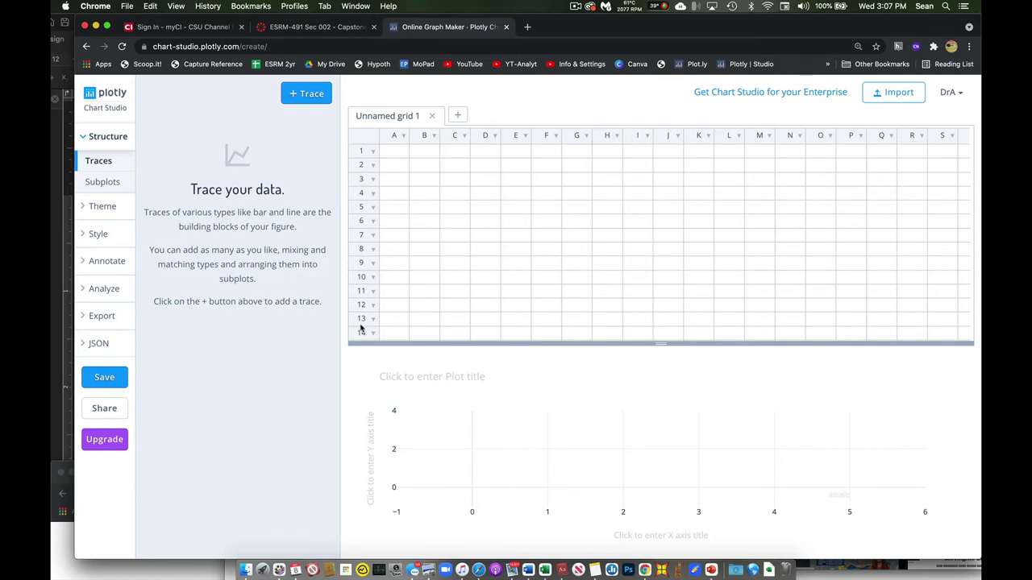
Fill the first five rows of column A with the years 1850, 1860, 1870, 1880 and 1890
click(395, 157)
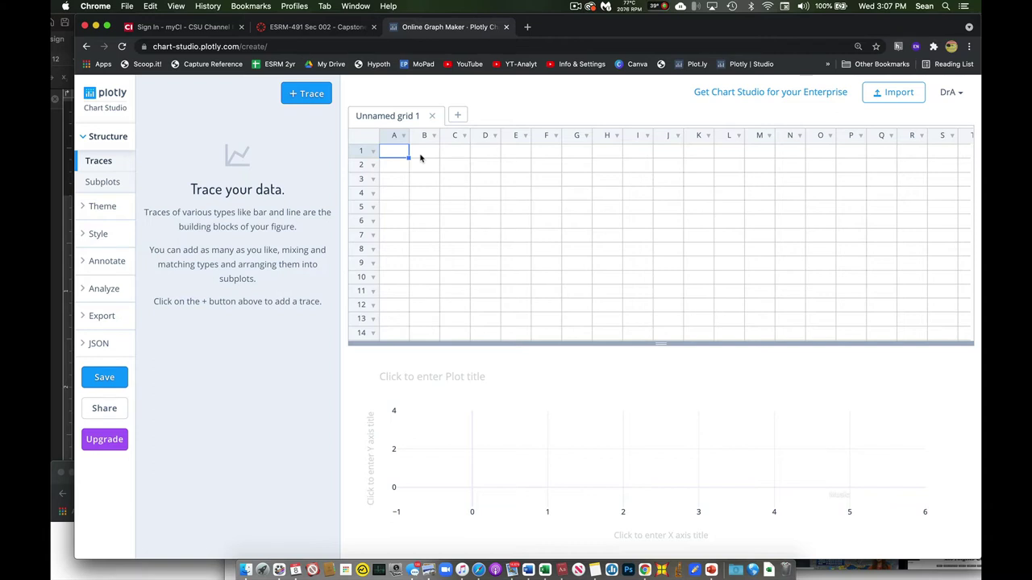
text(1850)
key(Return)
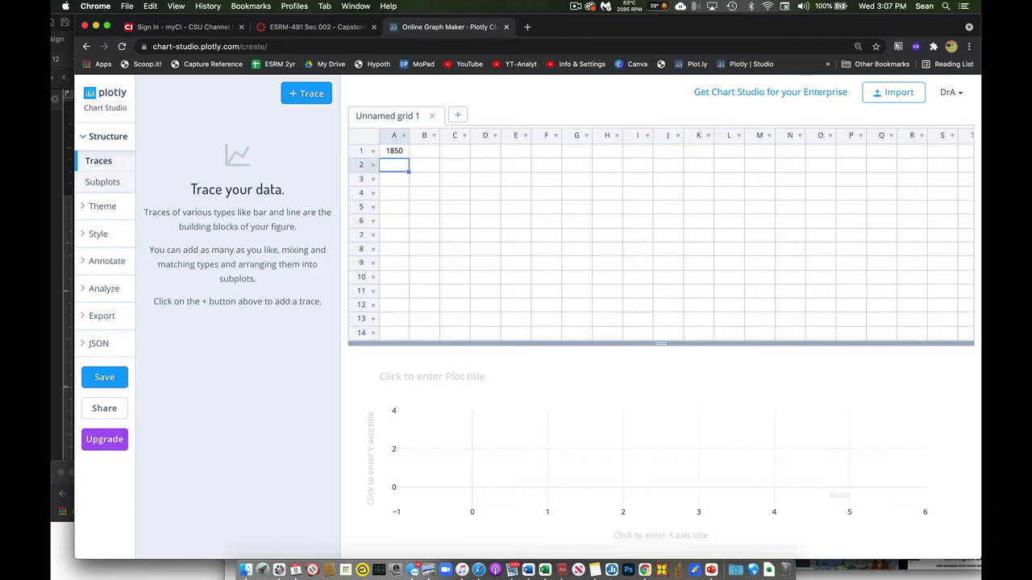
text(1860)
key(Return)
text(1)
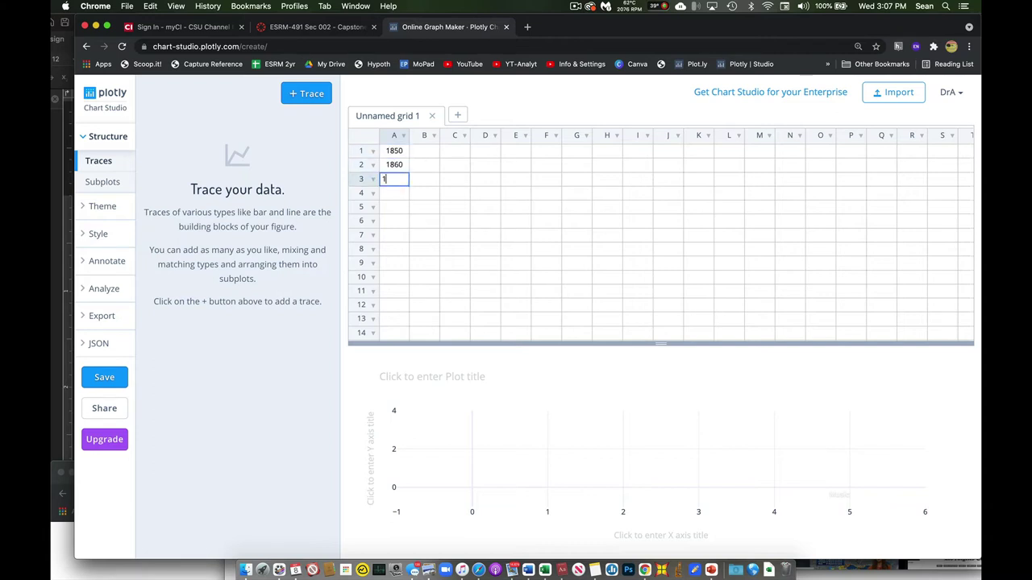
text(70)
key(BackSpace)
key(BackSpace)
text(870)
key(Return)
text(1880)
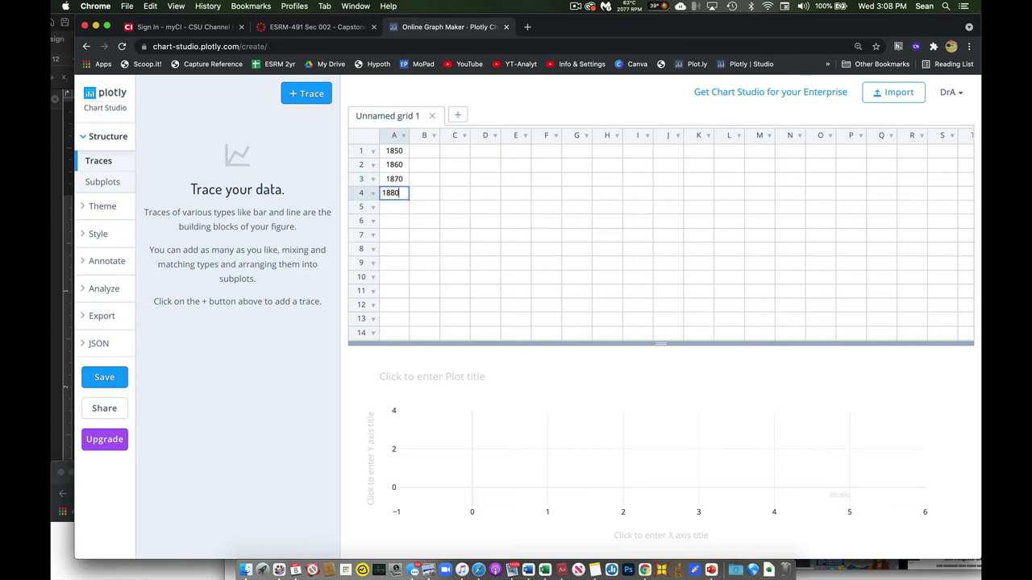
text(19)
key(Return)
text(1890)
key(Return)
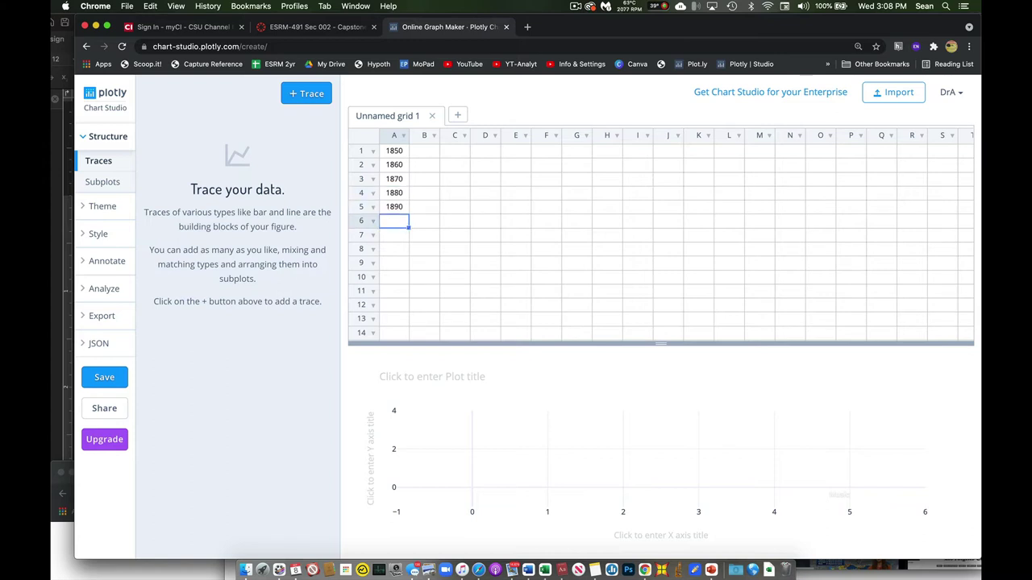
Rename the header of column A to "year"
click(403, 137)
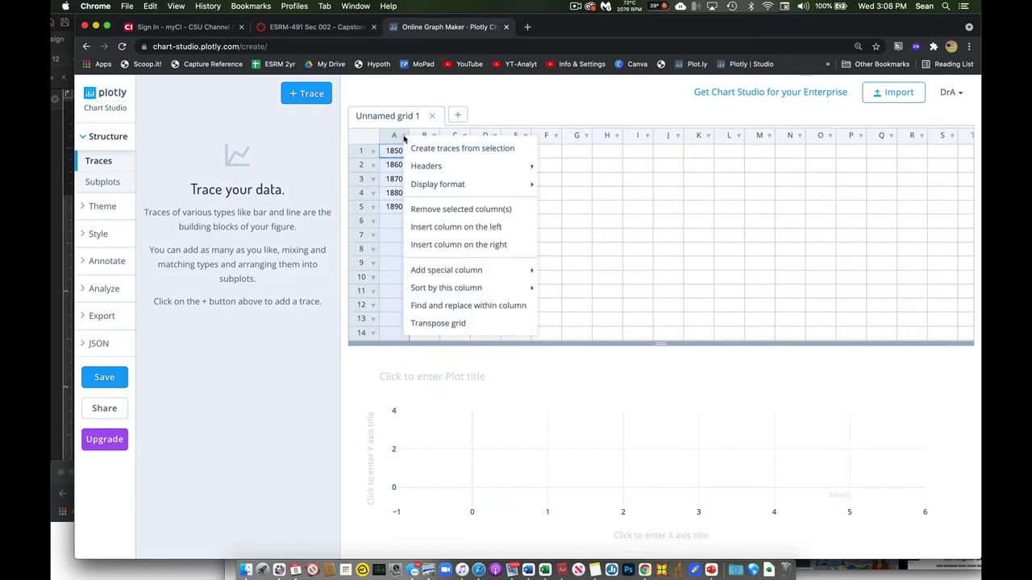
mouse_move(420, 165)
click(549, 167)
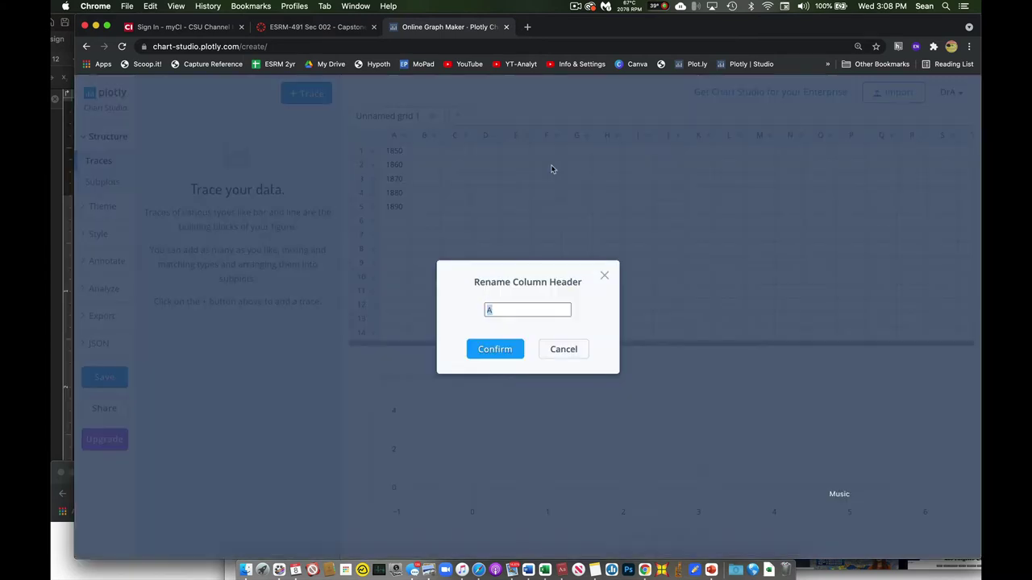
text(year)
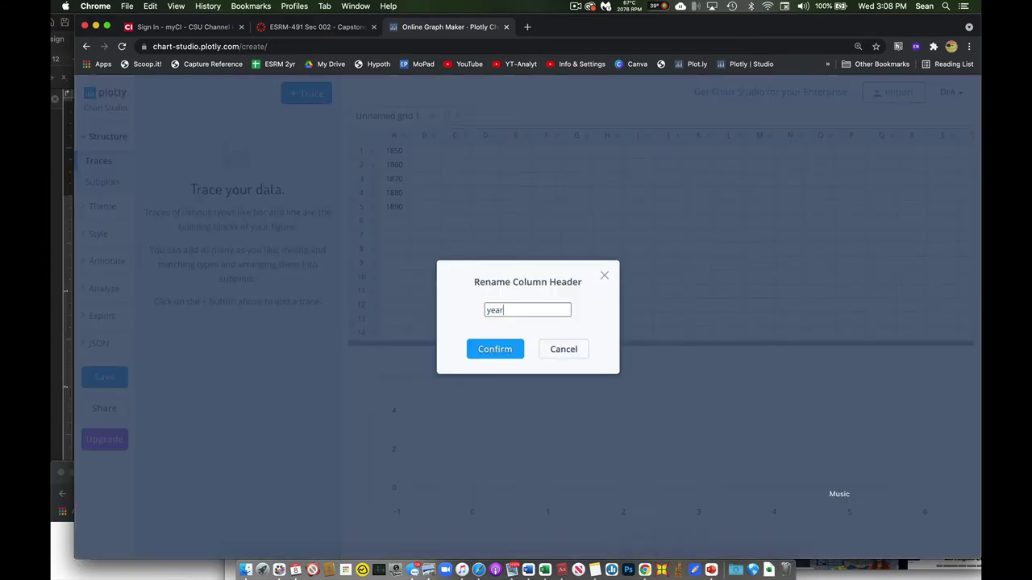
click(495, 349)
Rename the header of column B to "population"
click(433, 135)
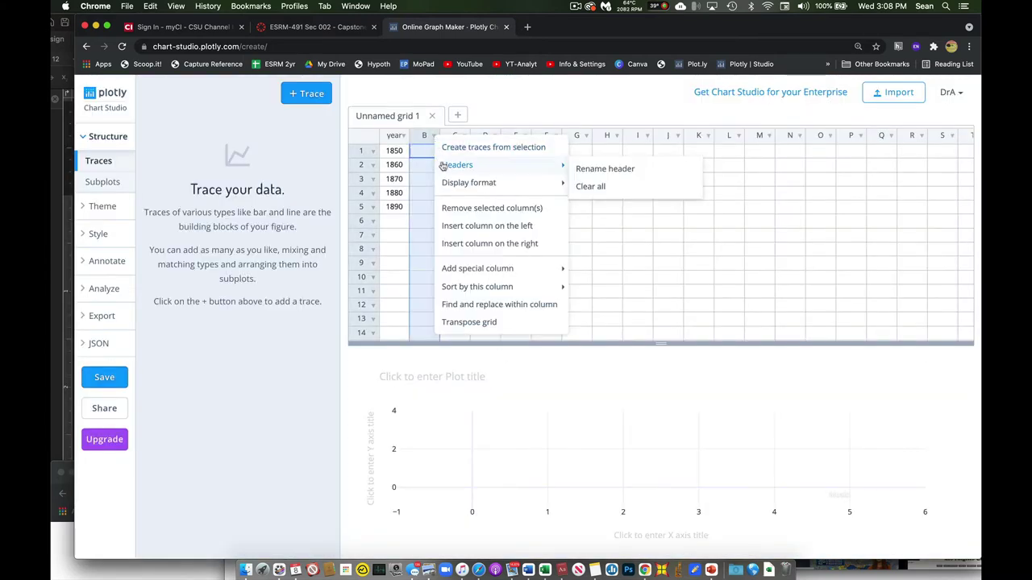
click(579, 168)
text(po)
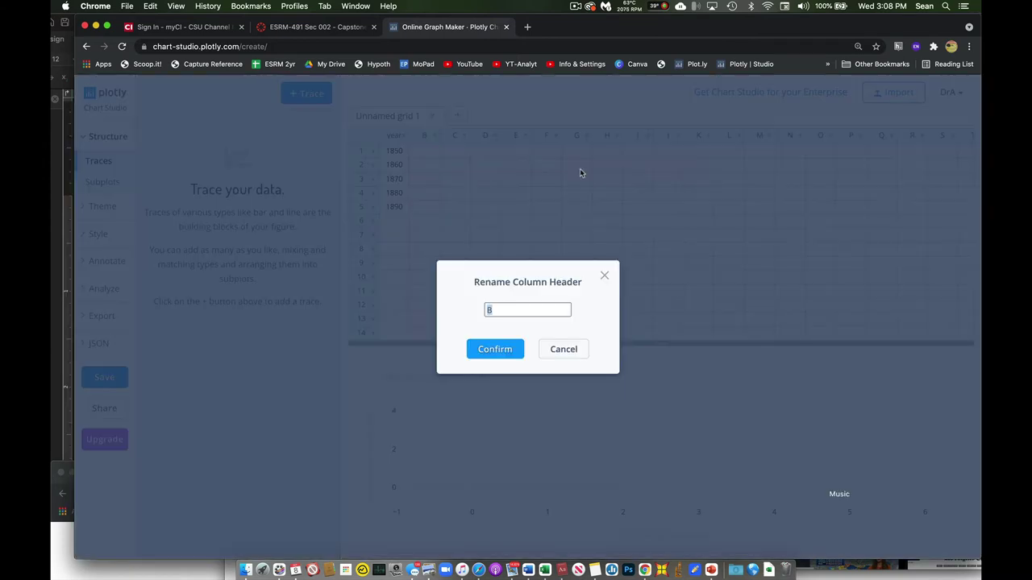
text(pulation)
click(497, 349)
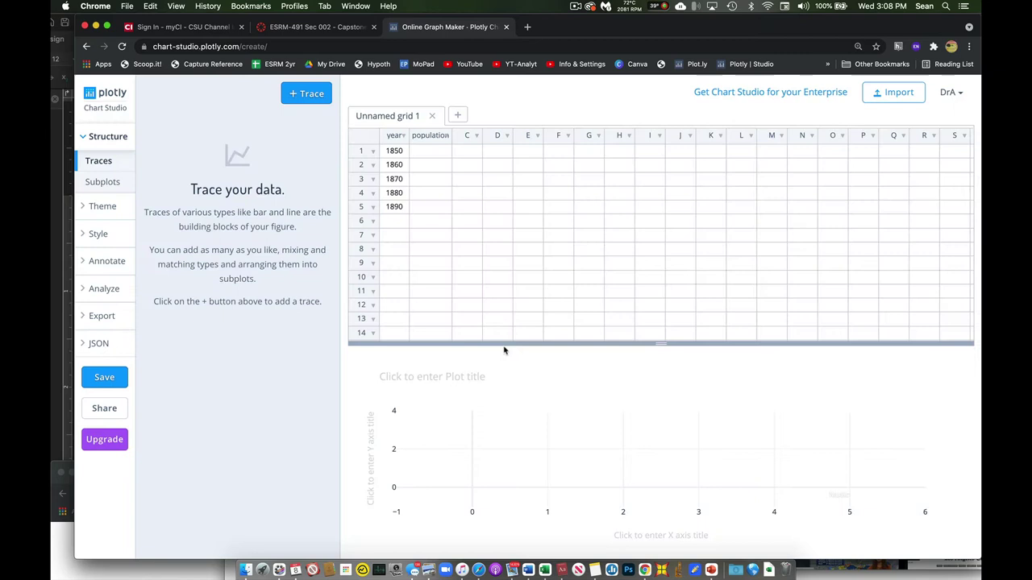
Fill the first five rows of the population column with 3,000, 4,560, 7,456, 9,100 and 10,230
click(430, 154)
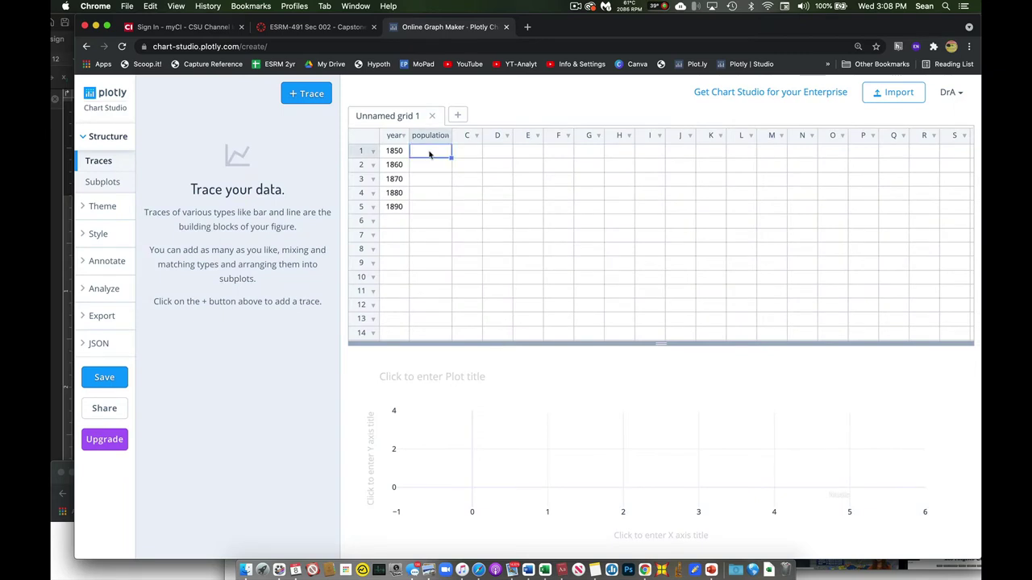
text(4)
key(BackSpace)
text(3,000)
key(Return)
text(4)
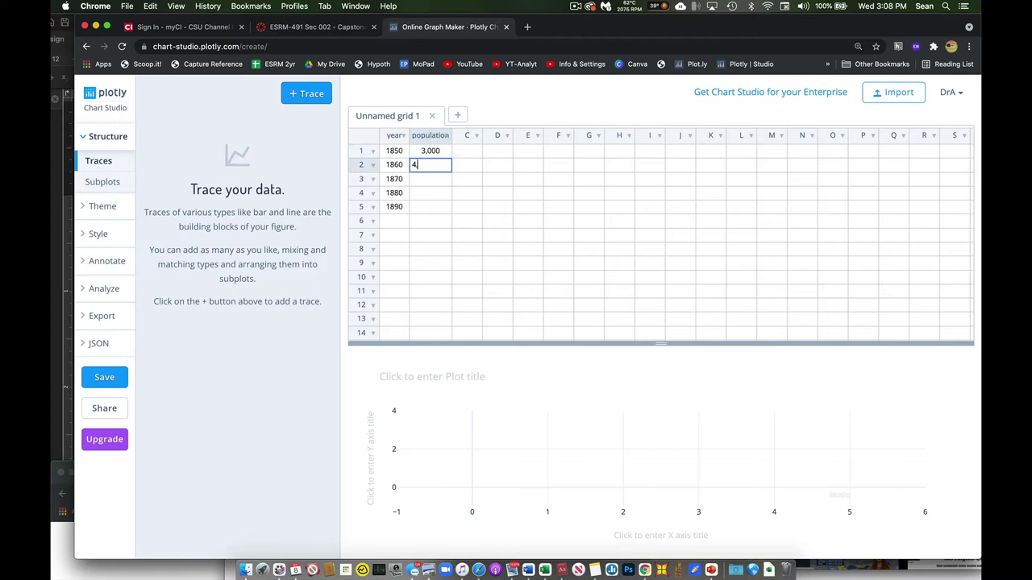
text(,560)
key(Return)
text(7,456)
key(Return)
text(9,100)
key(Return)
text(10,230)
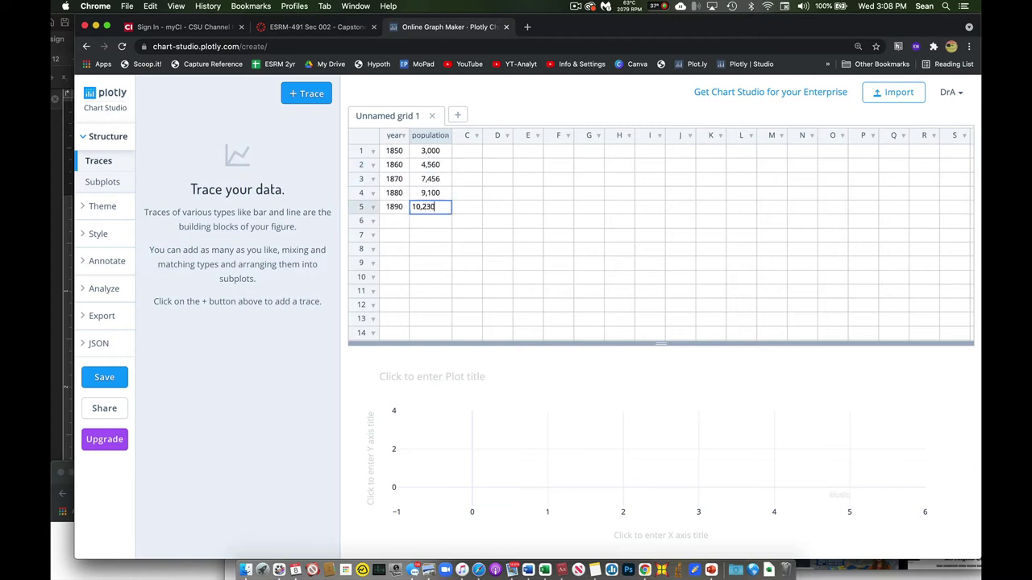
key(Return)
click(521, 182)
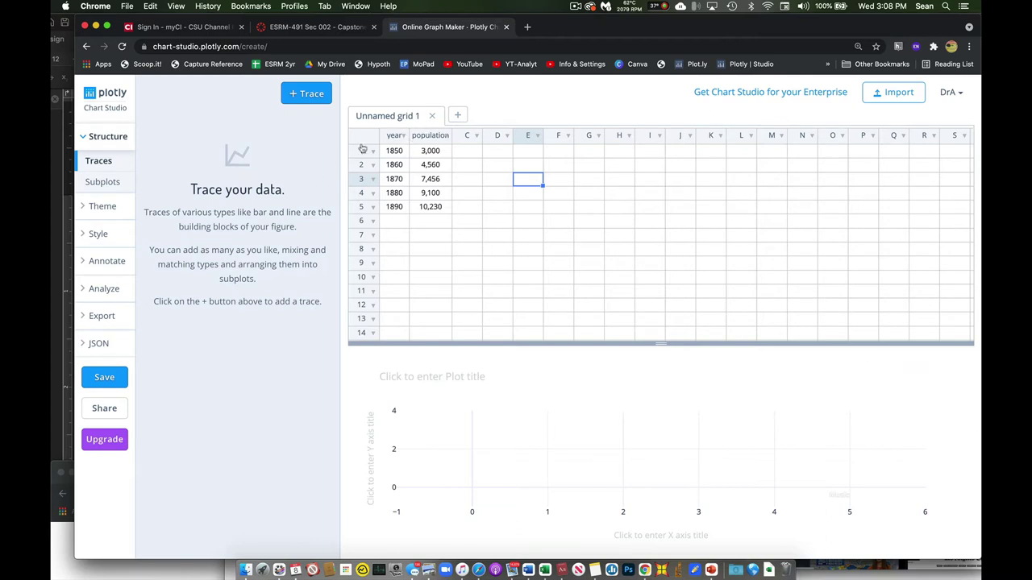
Add a trace to the chart and set its type to Line
click(295, 96)
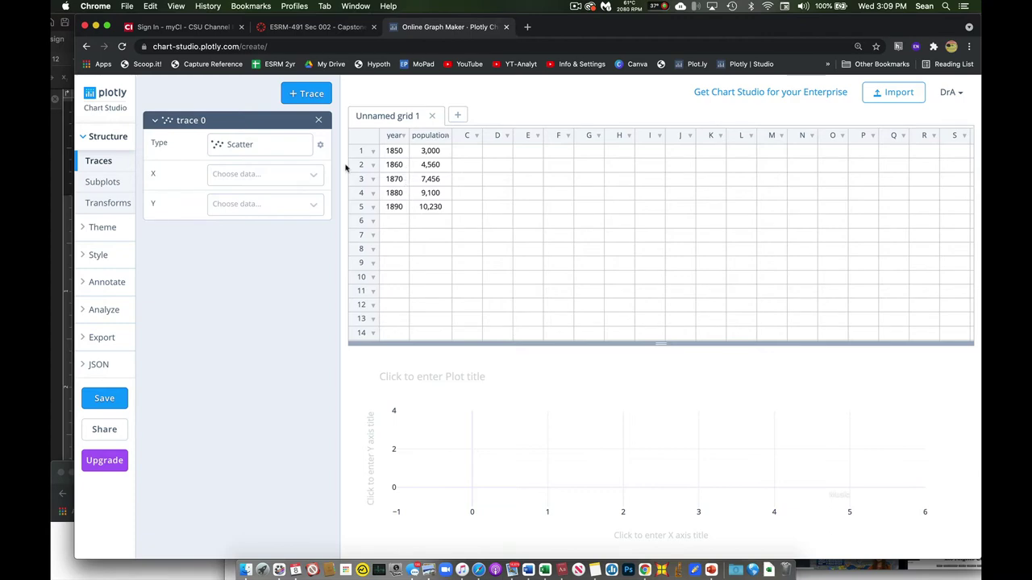
click(290, 145)
click(429, 184)
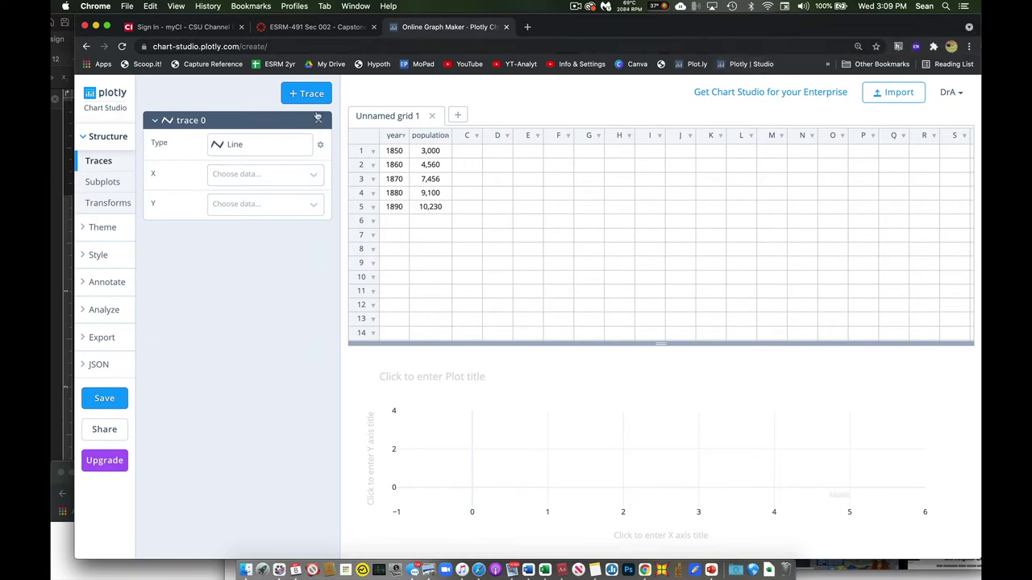
Assign the year column to the line trace's X data and the population column to its Y data
click(312, 175)
click(297, 198)
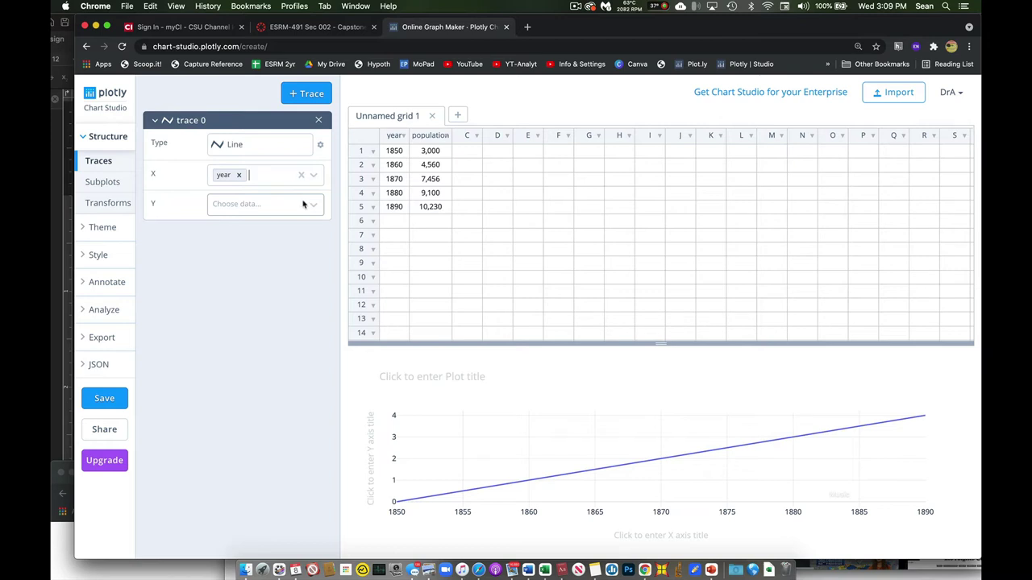
click(313, 207)
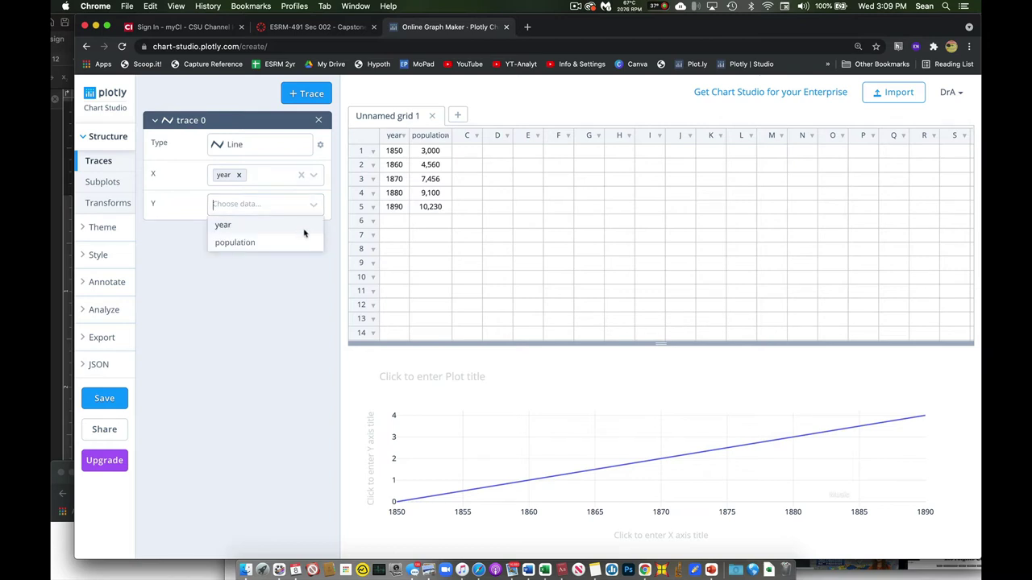
click(301, 242)
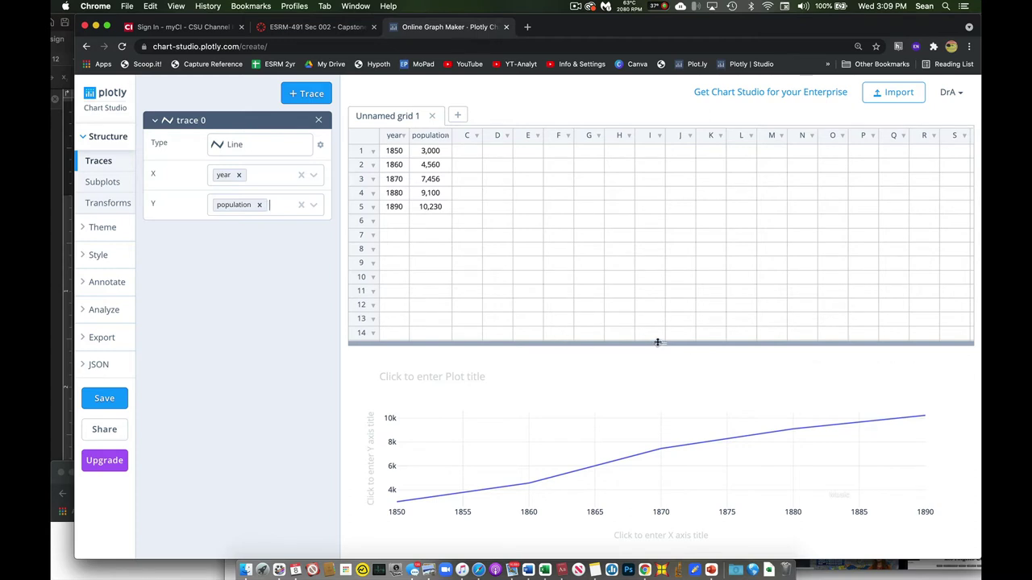
Shrink the data grid to about 8 rows to enlarge the plot, and make the browser window slightly smaller
drag(658, 342, 659, 350)
drag(655, 302, 655, 256)
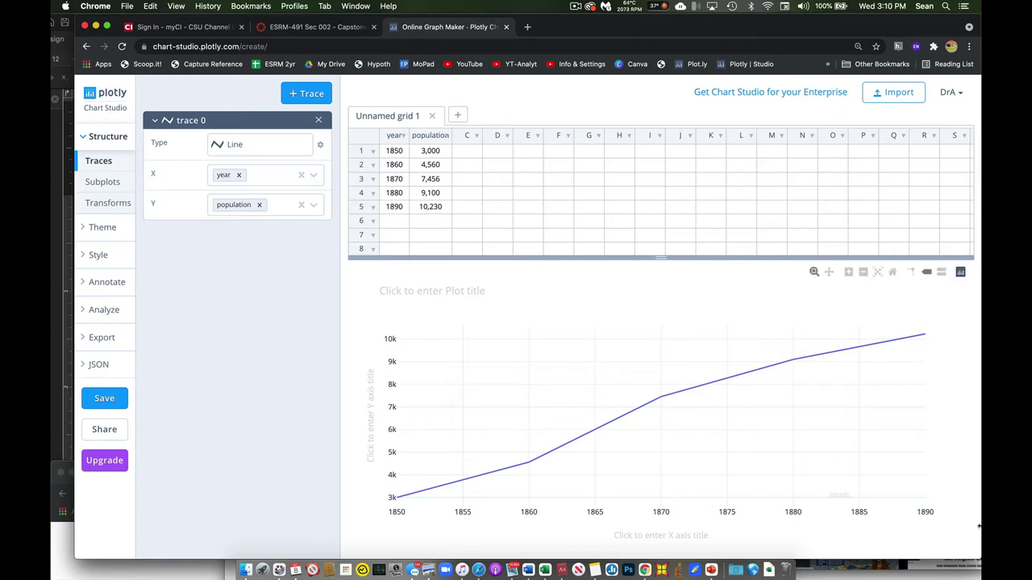
drag(977, 555, 952, 529)
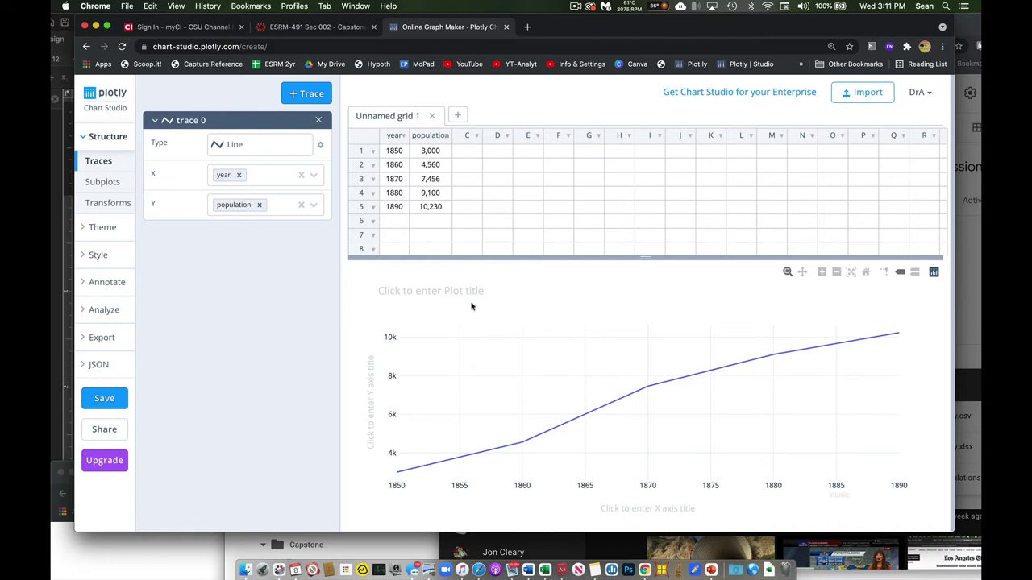
Set the chart's X axis title to "year"
click(639, 509)
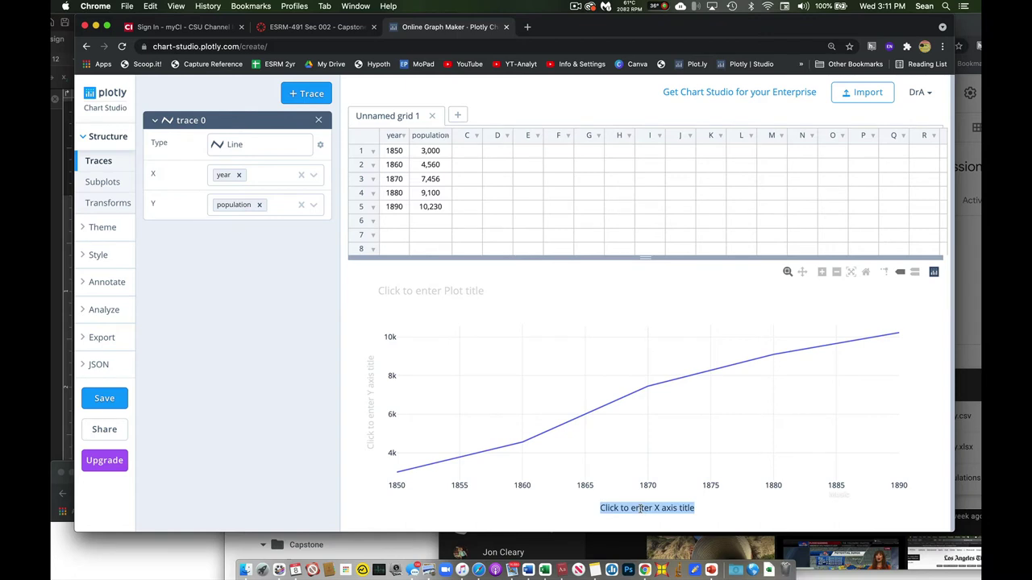
text(year)
key(Return)
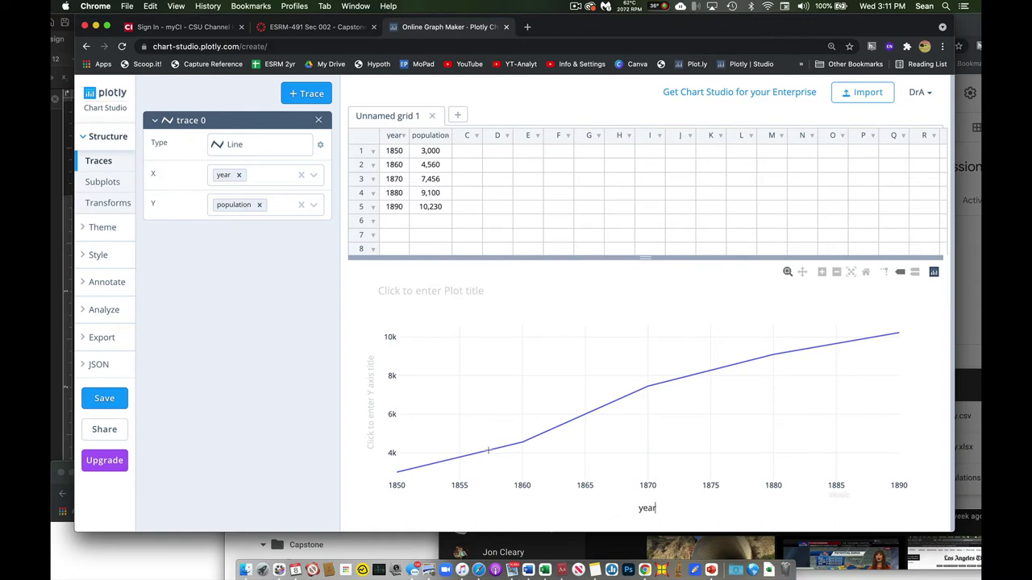
Set the chart's Y axis title to "population density (# per km2)"
click(371, 425)
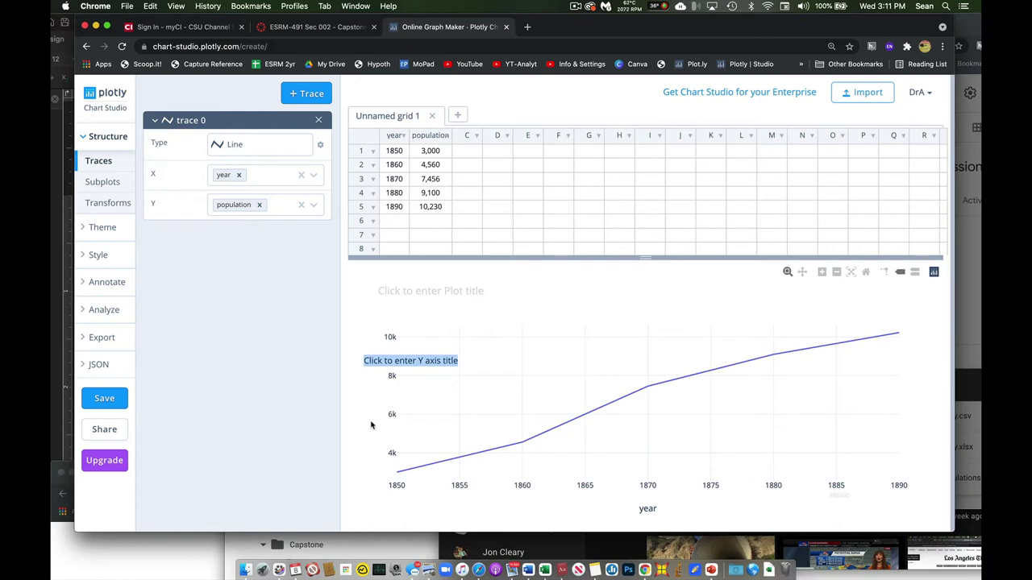
text(popula)
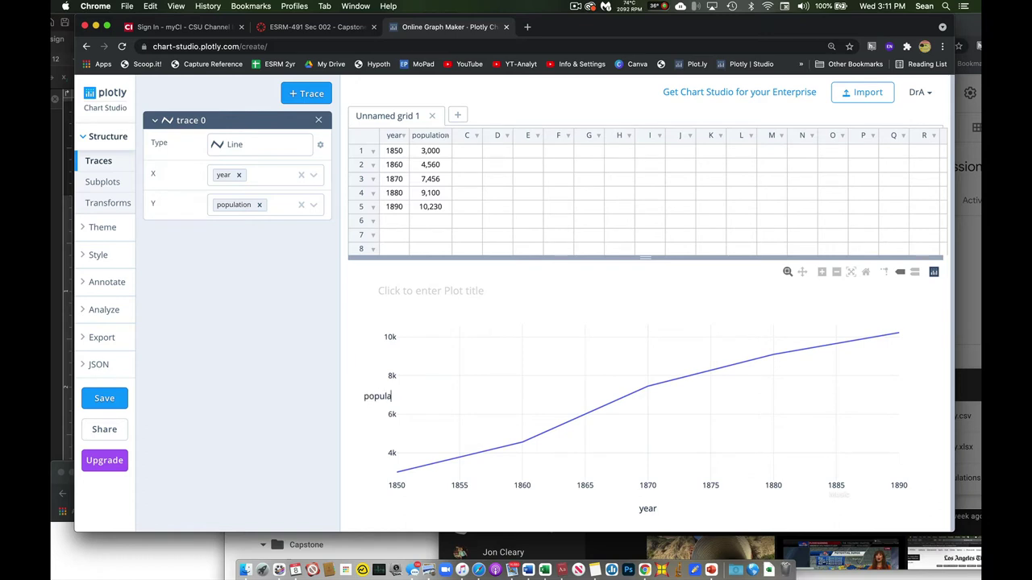
text(tion)
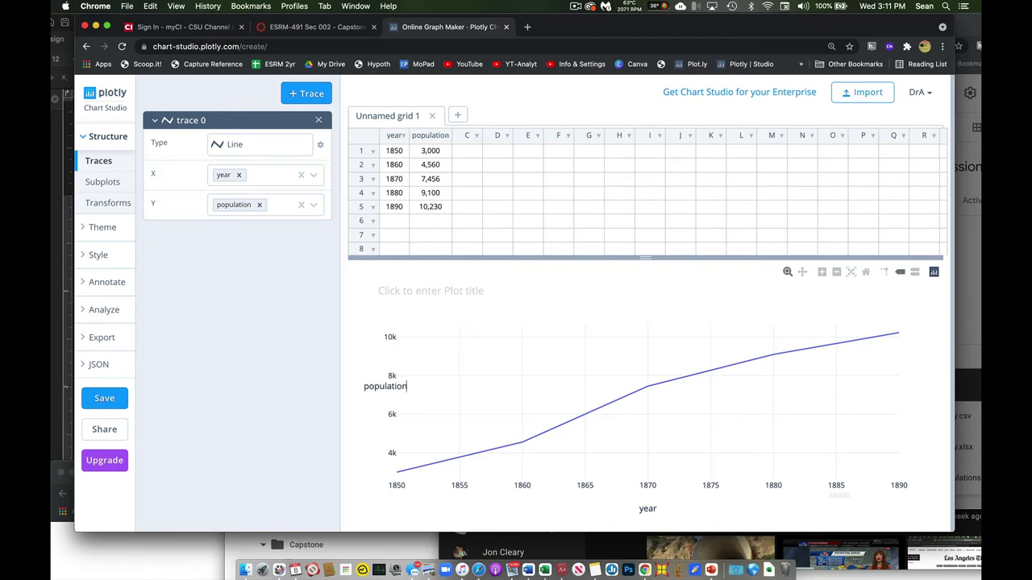
text( dens)
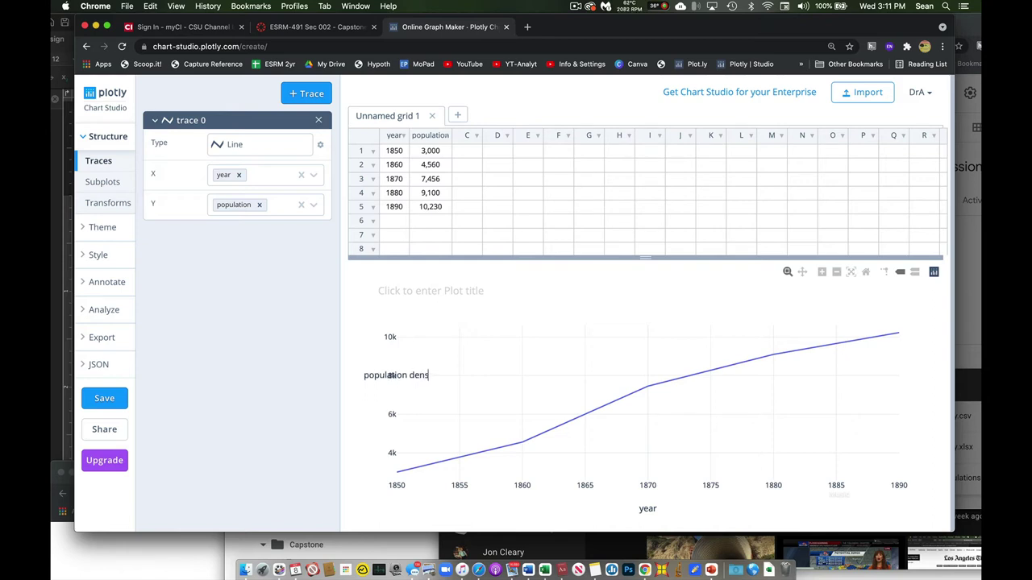
text(ity ()
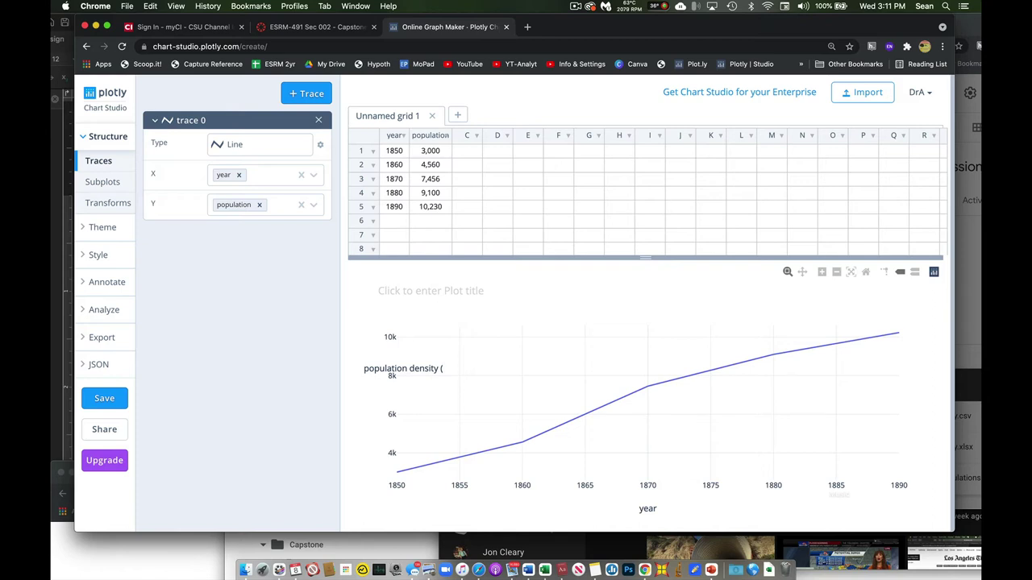
text(# per)
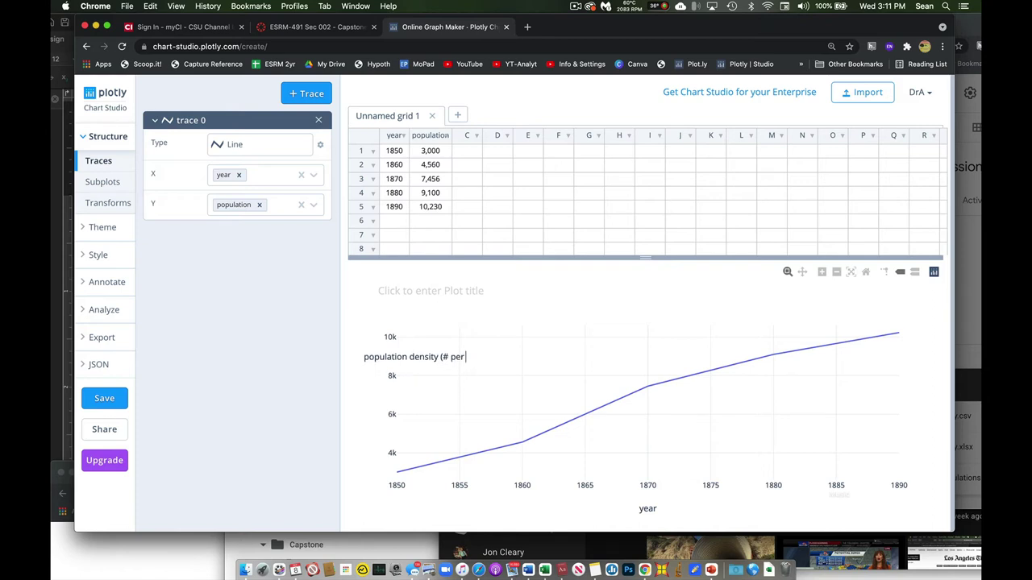
text( km2))
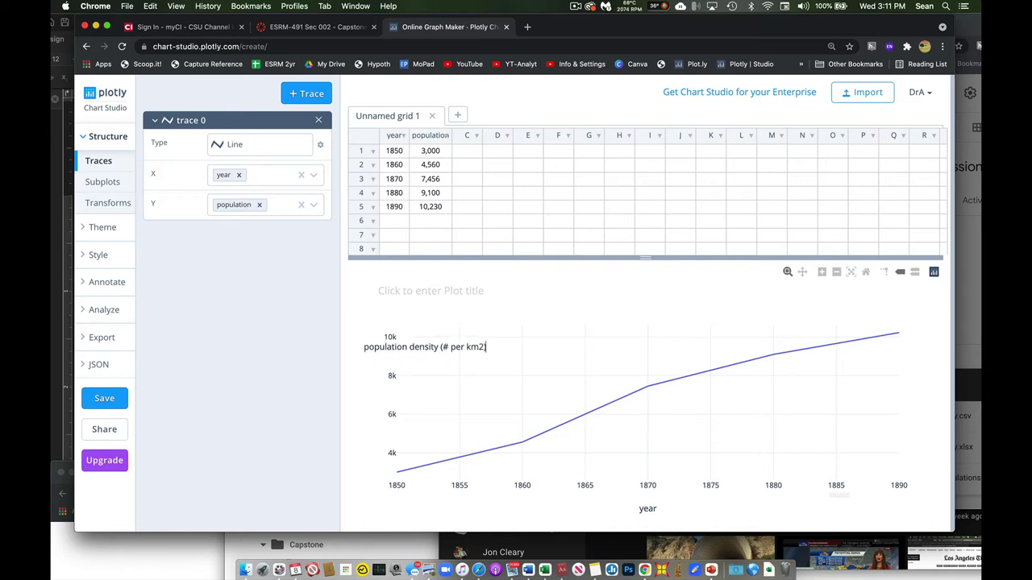
key(Return)
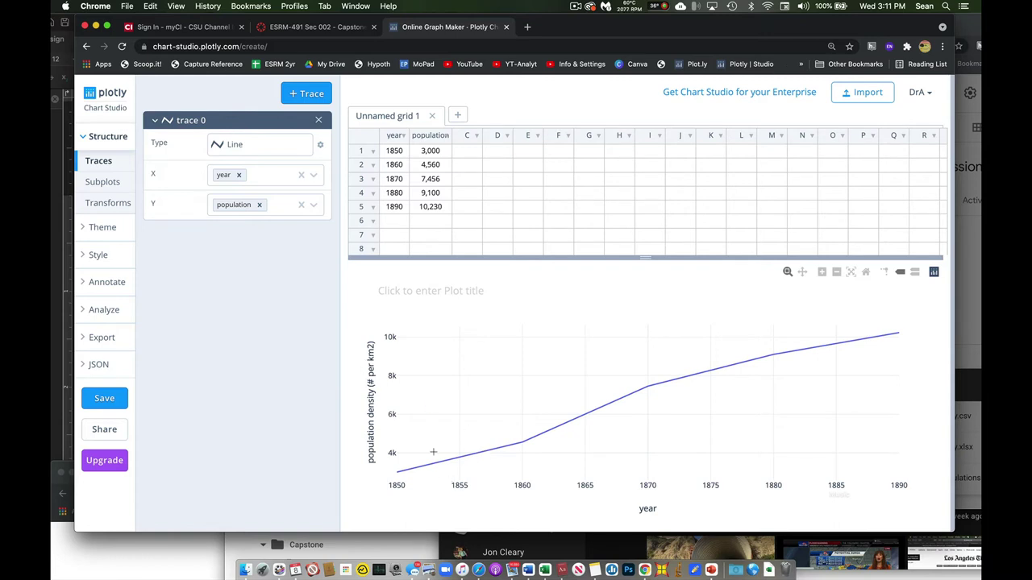
Set the plot title to "year x population"
click(464, 289)
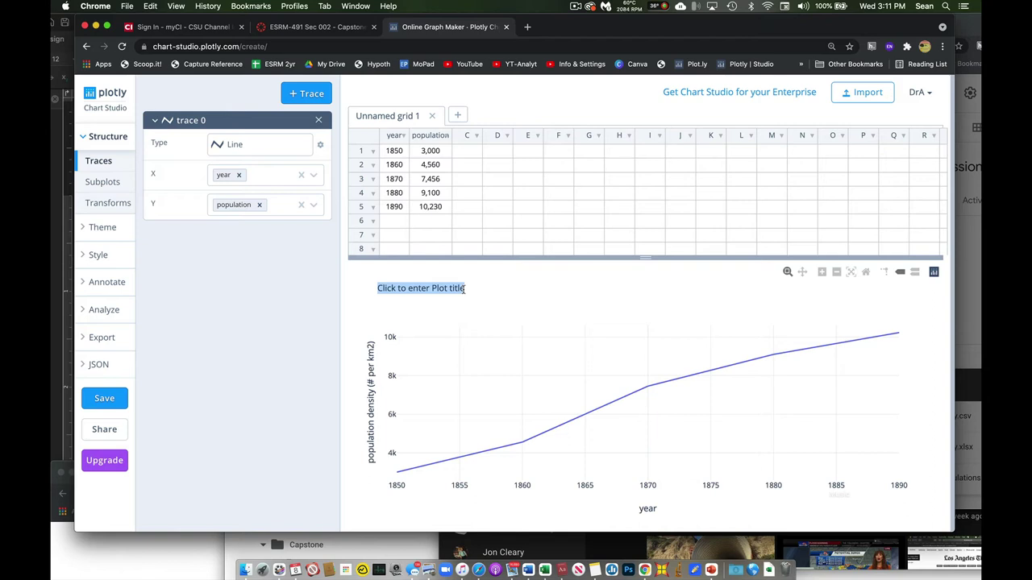
text(year x)
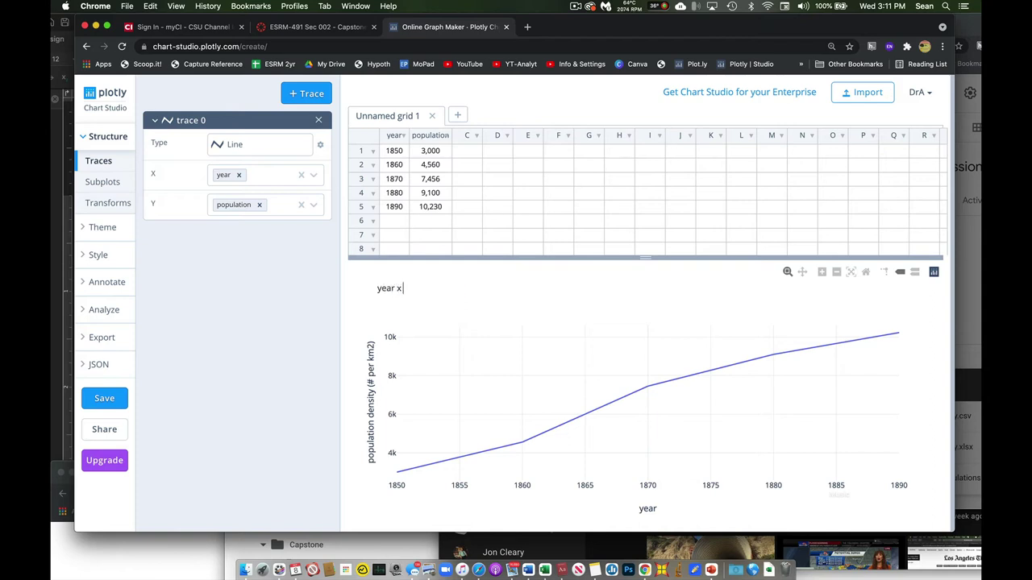
text( population)
key(Return)
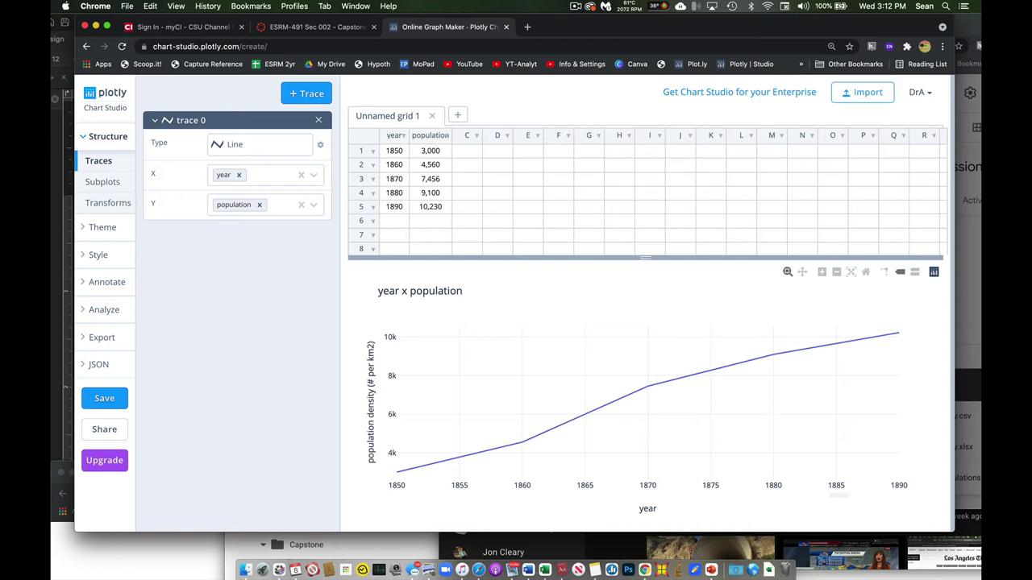
Change the plot title to "Population over time"
click(452, 296)
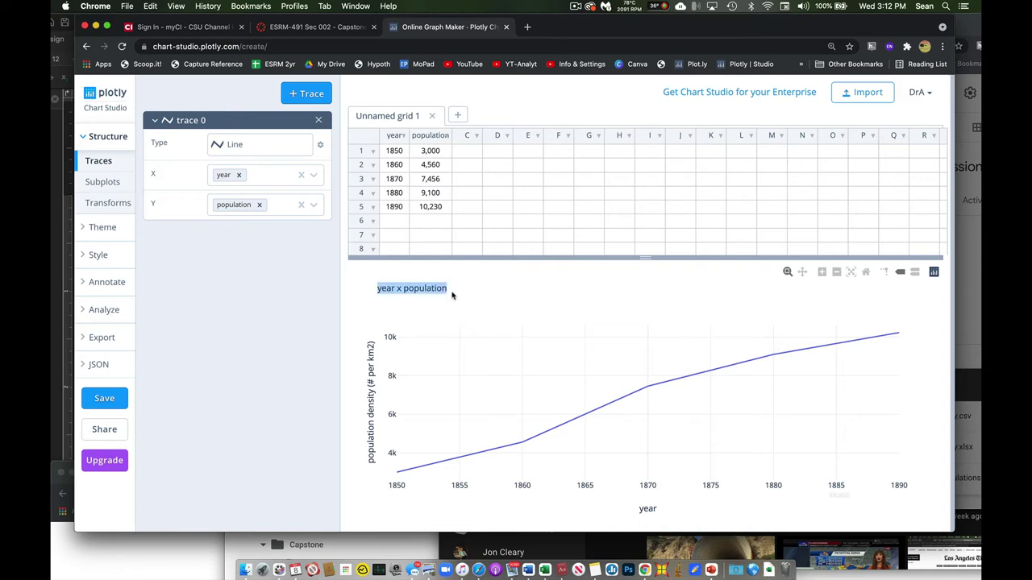
text(Populatoin)
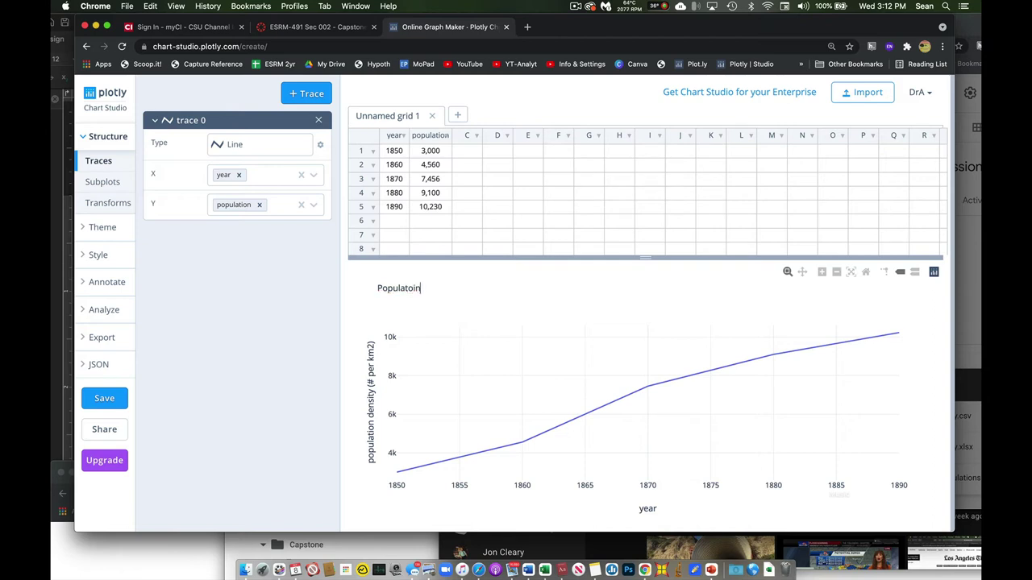
key(BackSpace)
key(BackSpace)
key(BackSpace)
key(BackSpace)
text(tion over time)
click(540, 325)
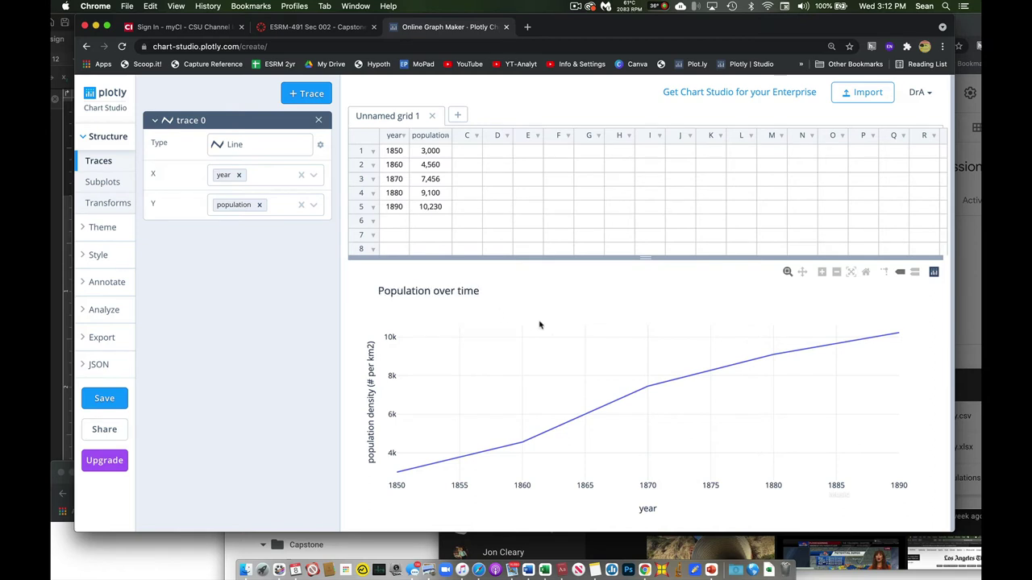
Replace the plot title with "Population Growth in Urban Areas of California"
click(464, 293)
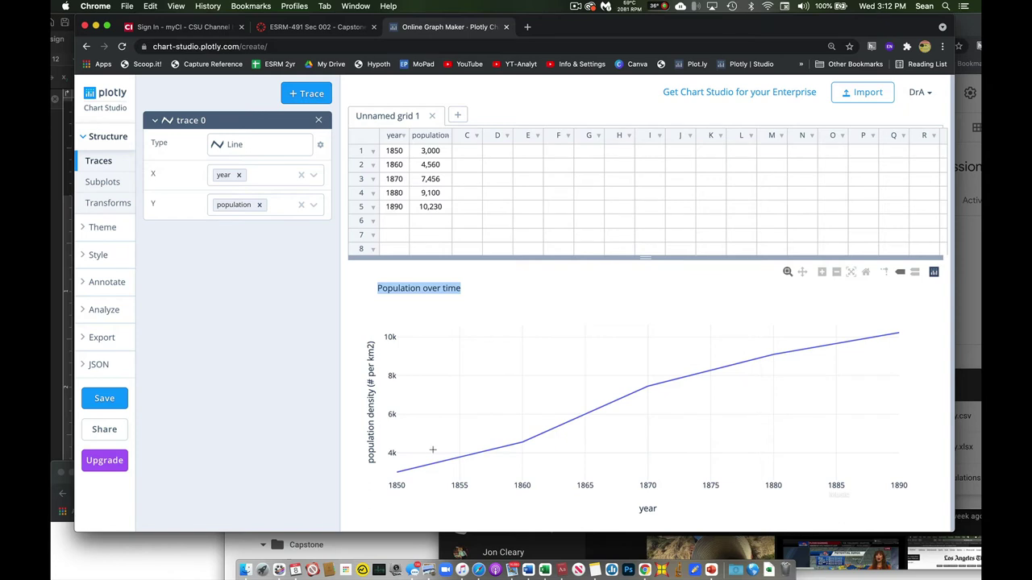
text(Po)
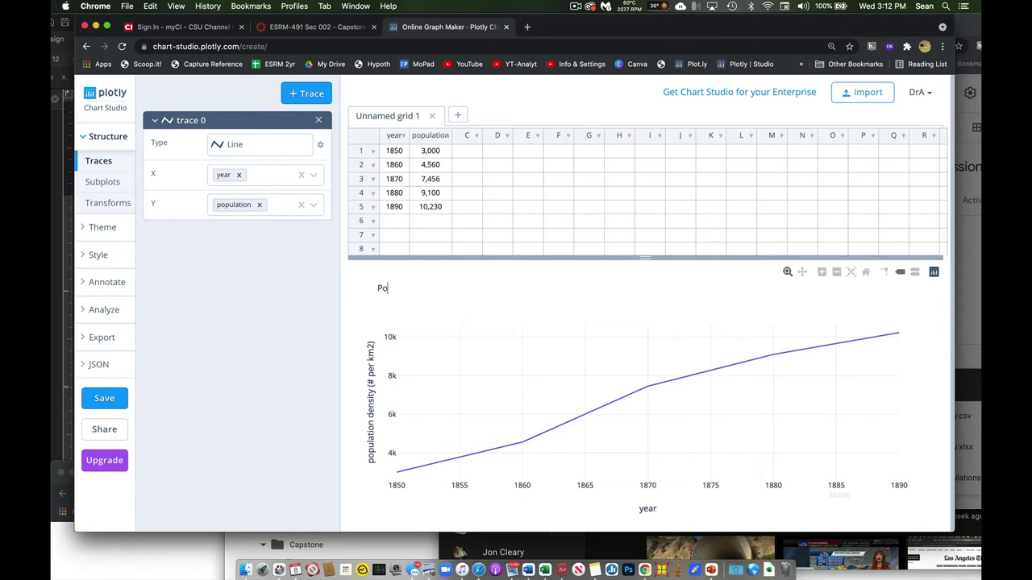
text(pulation Growth in Urban Areas of California)
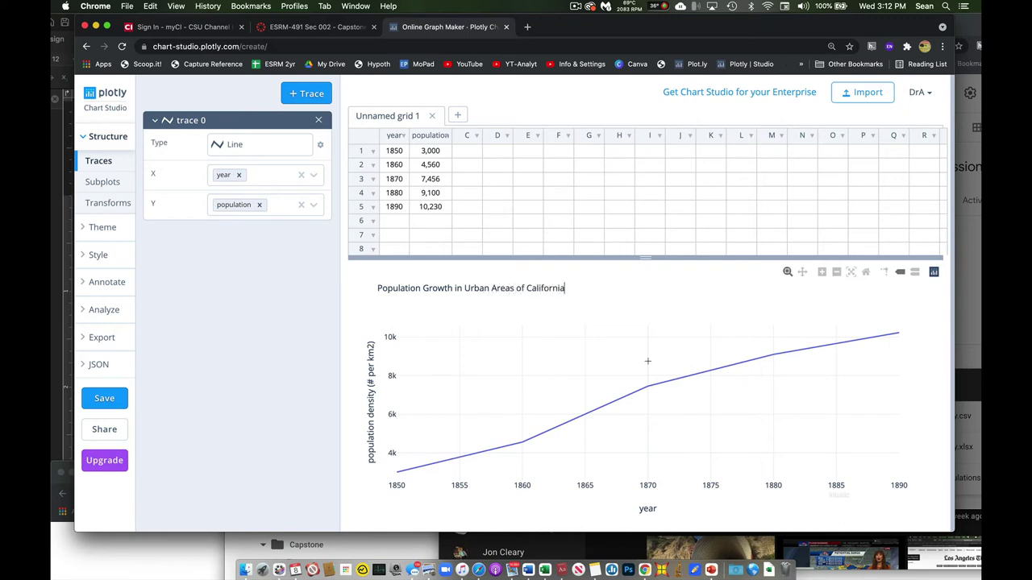
click(666, 321)
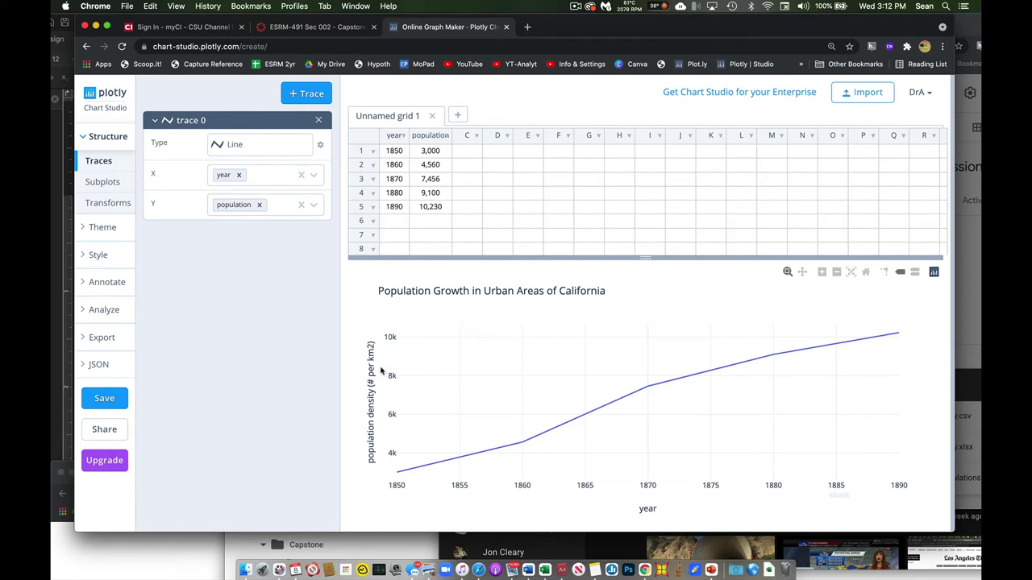
Change the line color of trace 0 to the pinkish red #FA6380
mouse_move(775, 363)
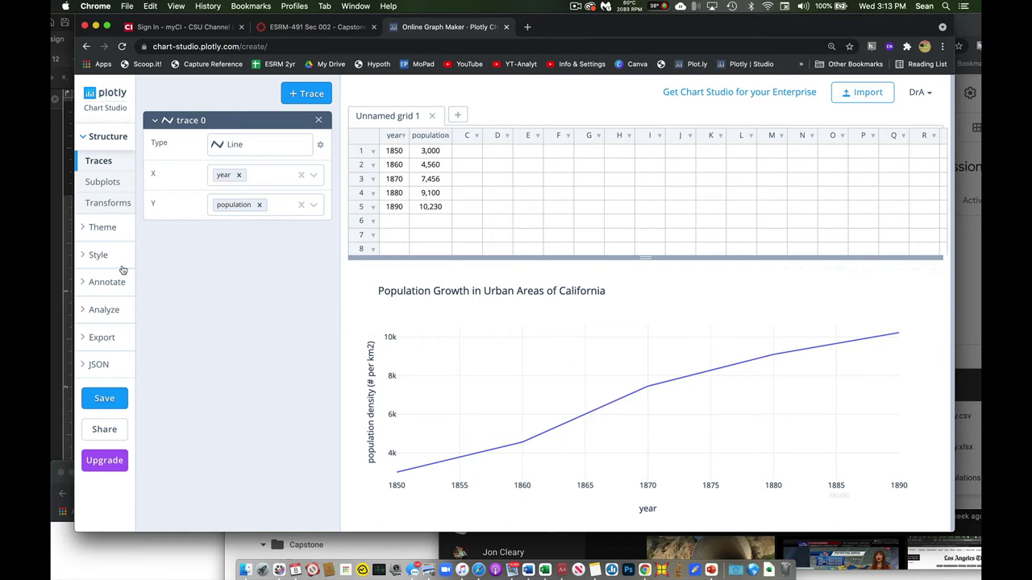
click(83, 257)
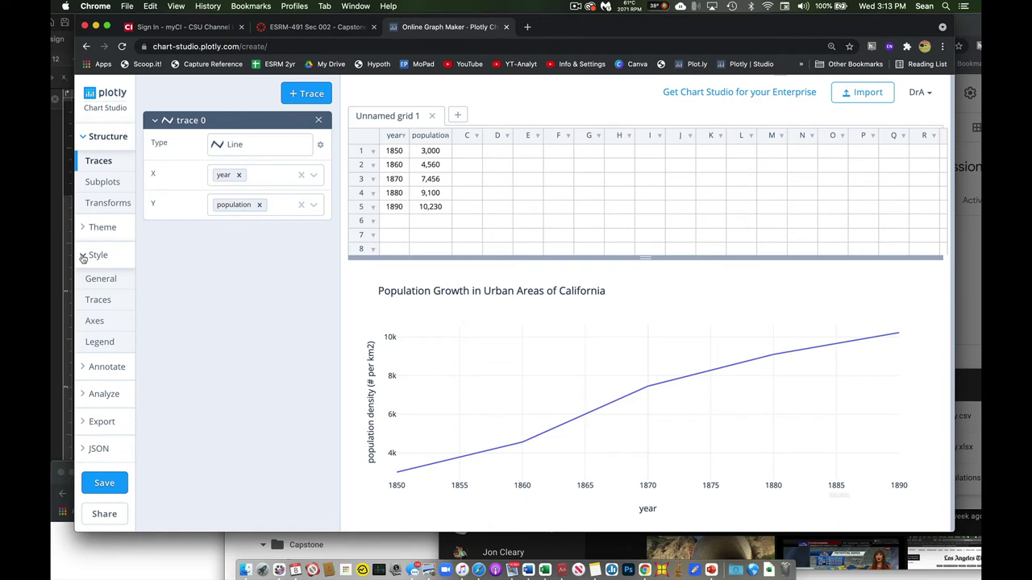
click(110, 300)
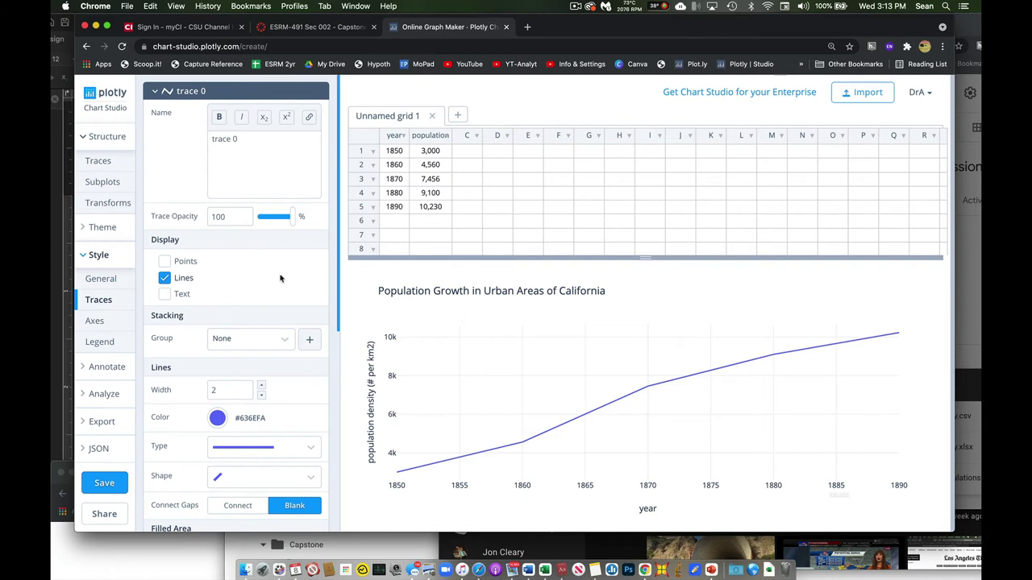
scroll(280, 278, down, 2)
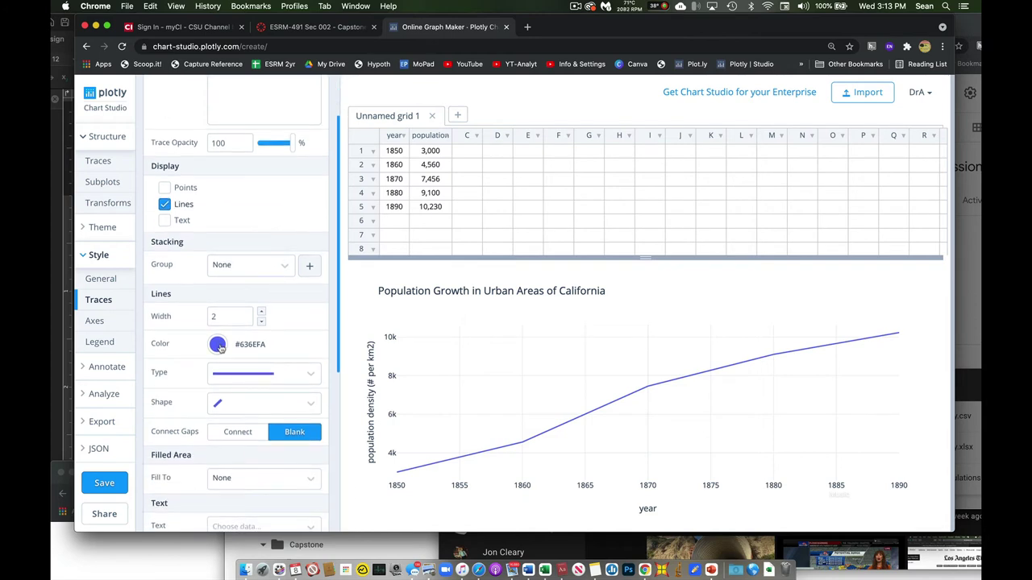
click(218, 344)
click(316, 361)
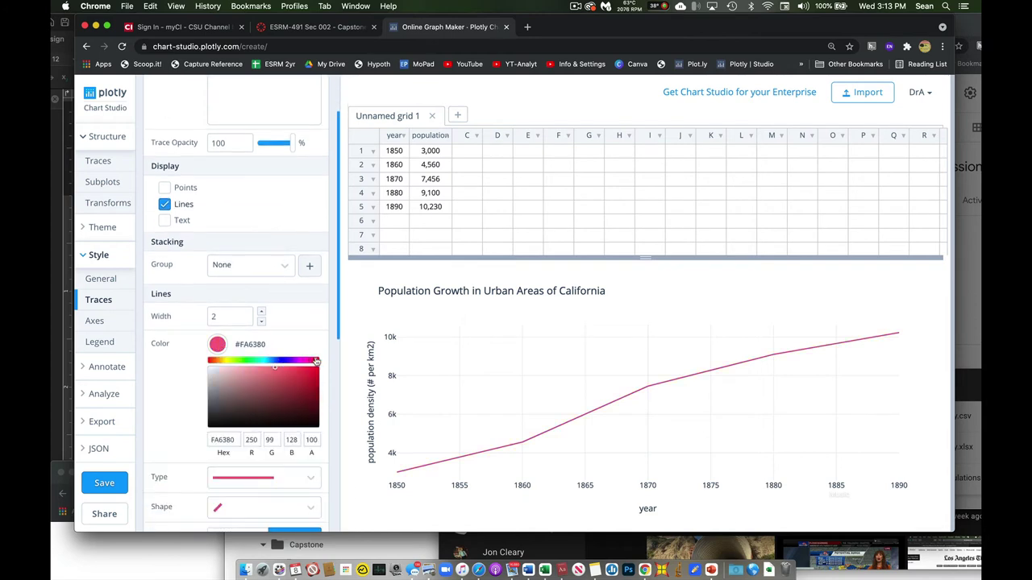
Increase the line width of trace 0 to 7
click(261, 312)
click(261, 312)
click(261, 312)
click(261, 312)
click(261, 312)
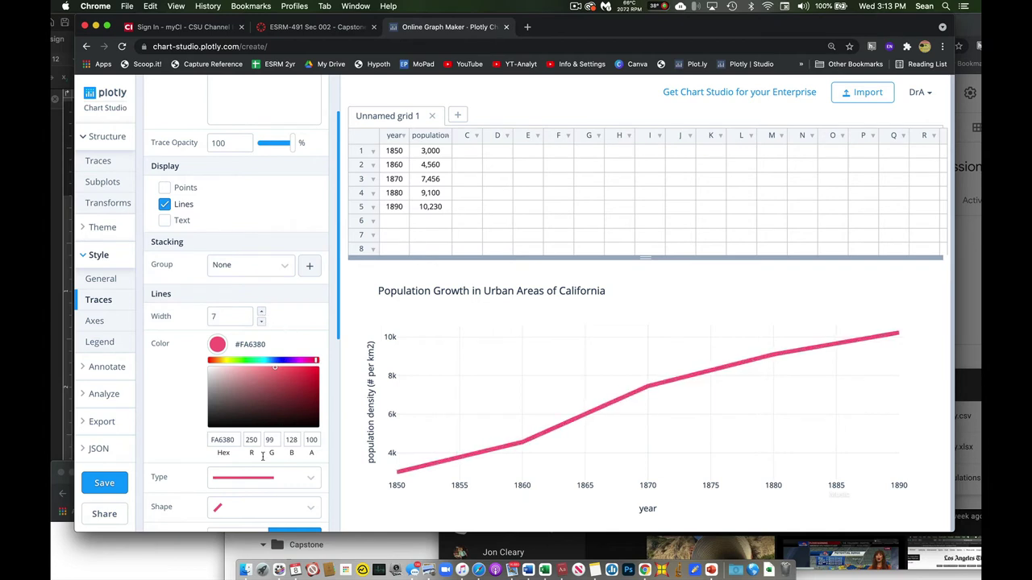
scroll(206, 438, down, 2)
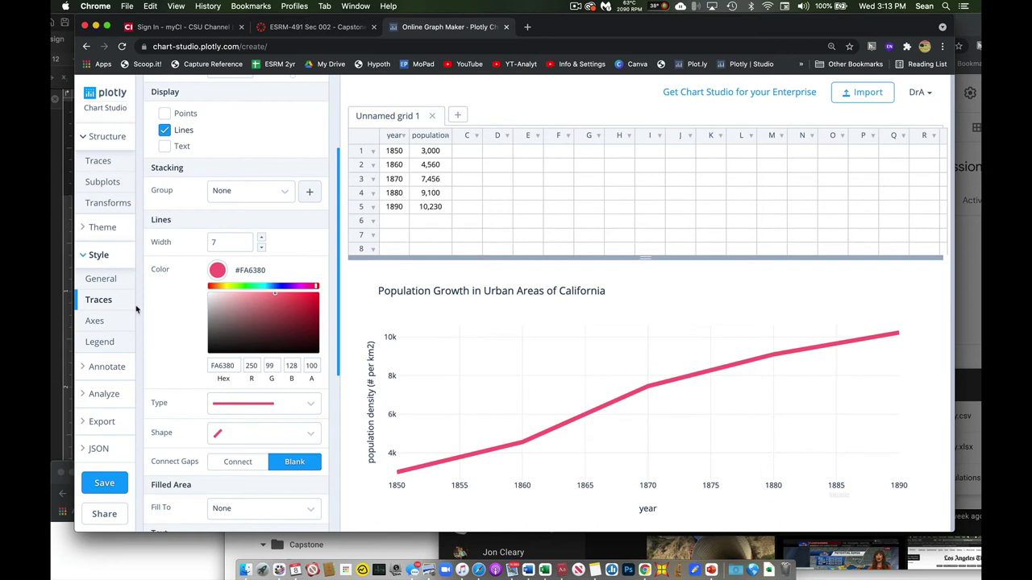
Set the chart's default typeface to Arial and its base font size to 15 px
click(116, 284)
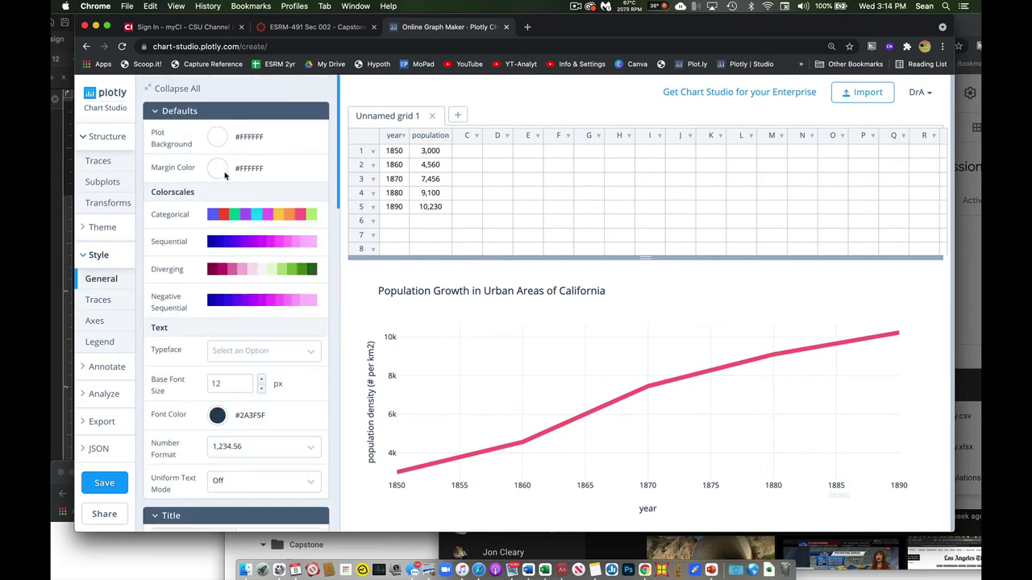
click(295, 351)
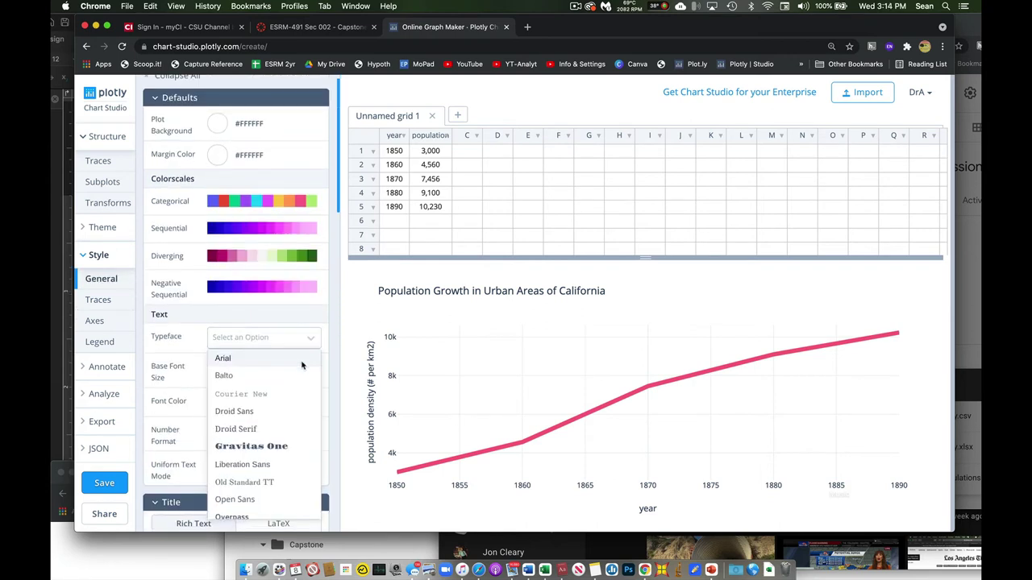
click(300, 364)
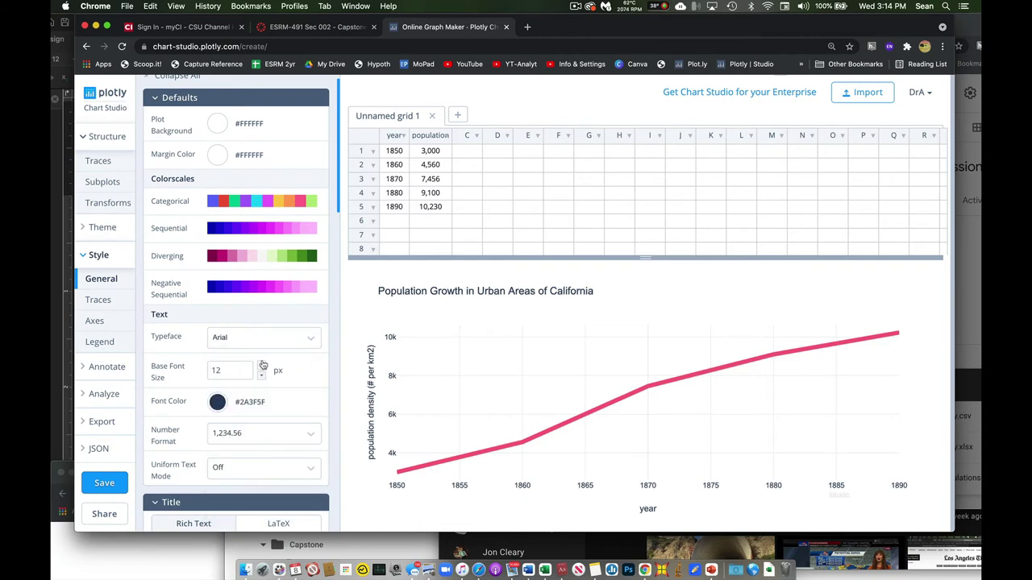
click(261, 366)
click(261, 366)
click(262, 366)
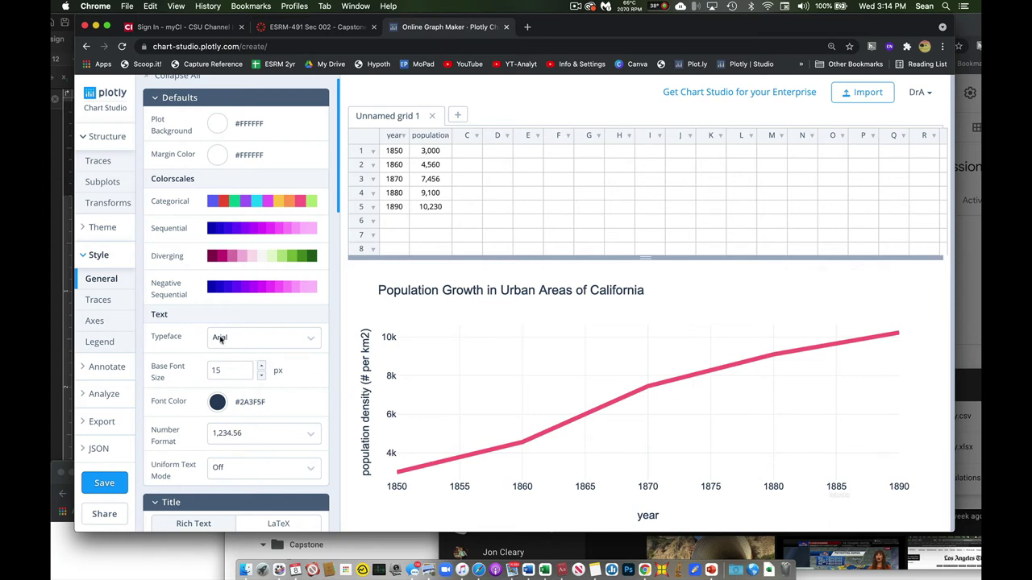
Look through the remaining general style settings, including the title, modebar, and size and margins options
scroll(218, 334, down, 4)
scroll(209, 332, down, 3)
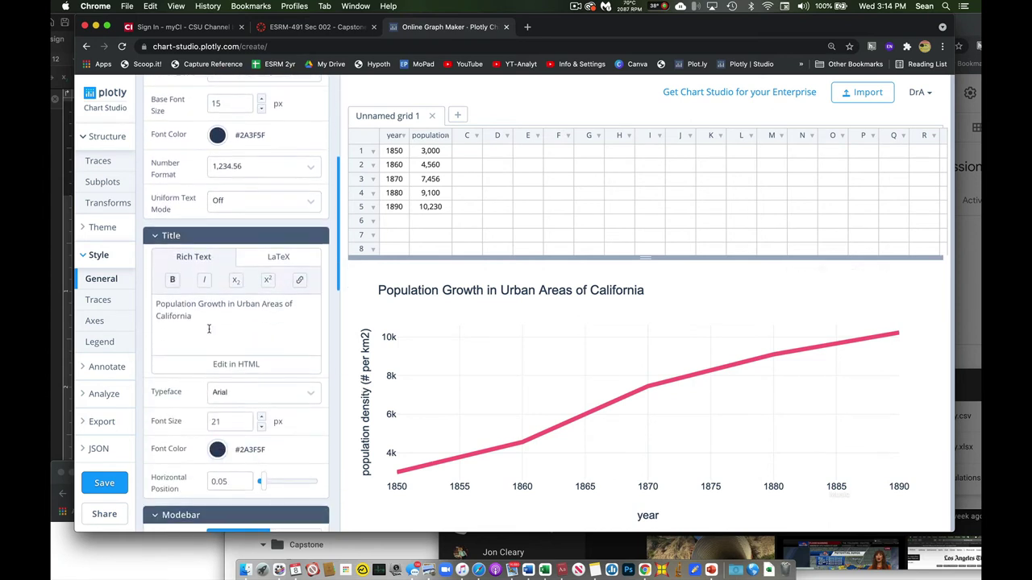
scroll(209, 329, down, 11)
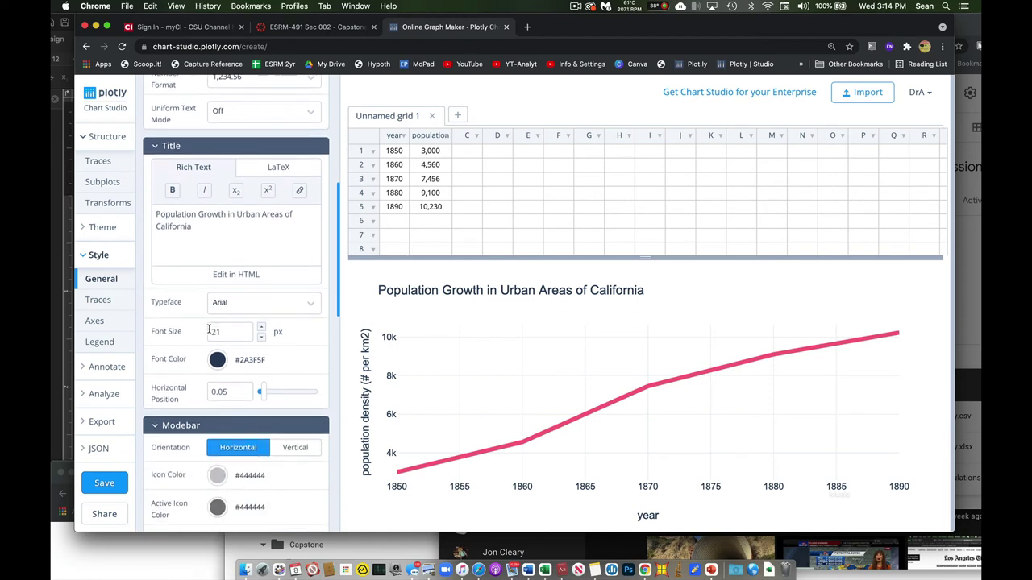
scroll(210, 332, down, 1)
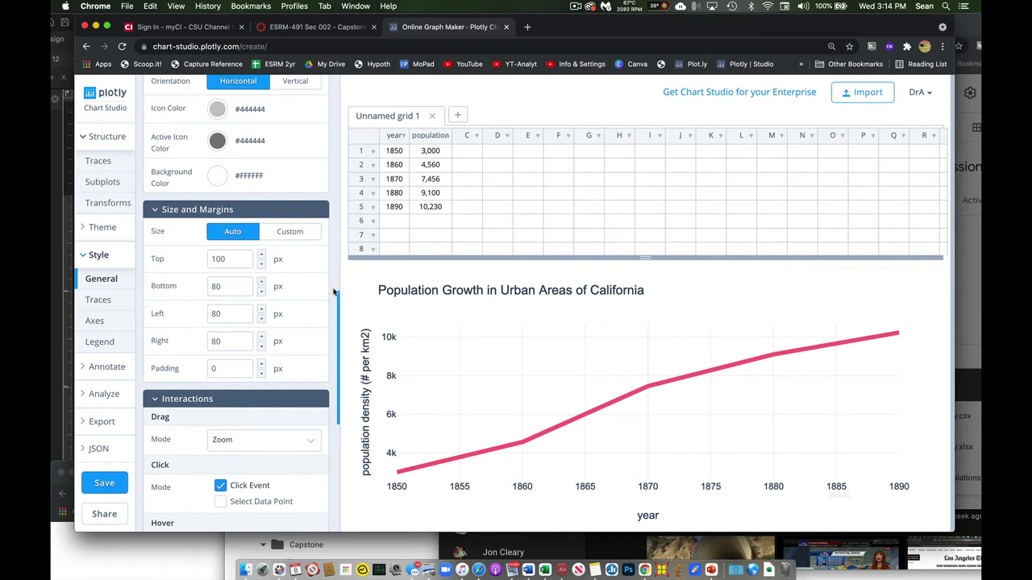
scroll(333, 292, up, 5)
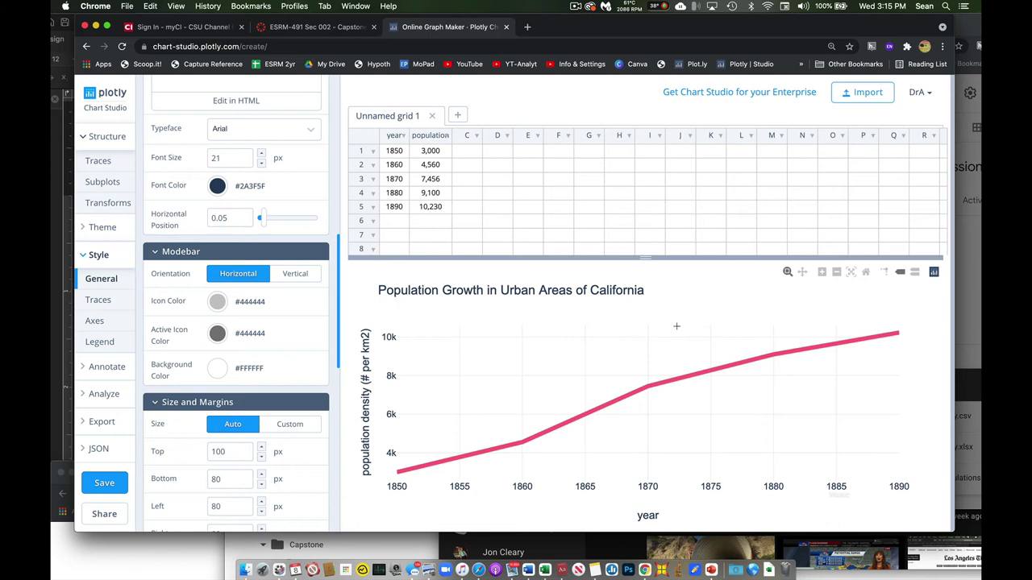
Switch to the Lab 02 document in Word and read the handout's outline, online data and city growth sections
key(super+Tab)
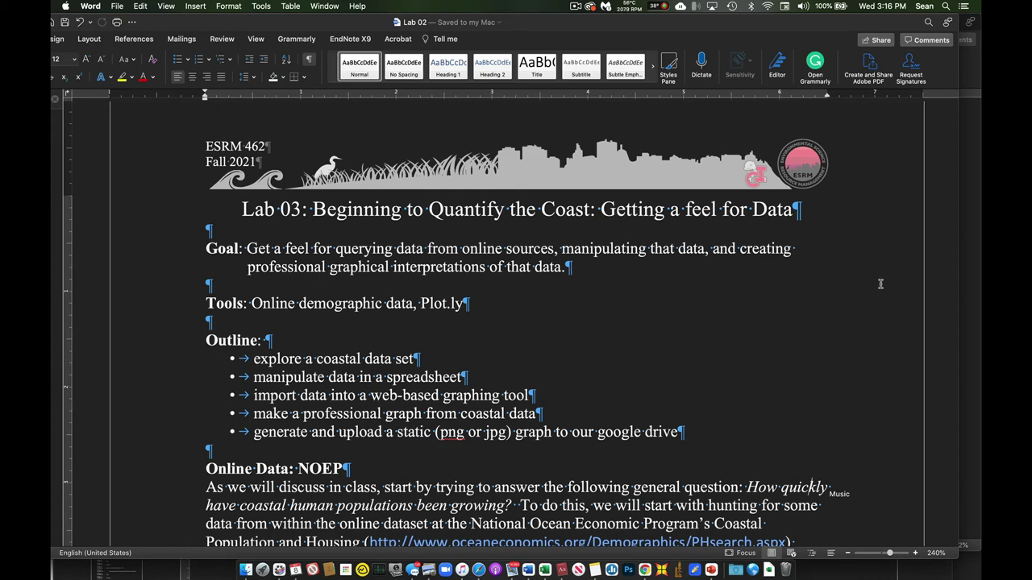
scroll(871, 278, down, 2)
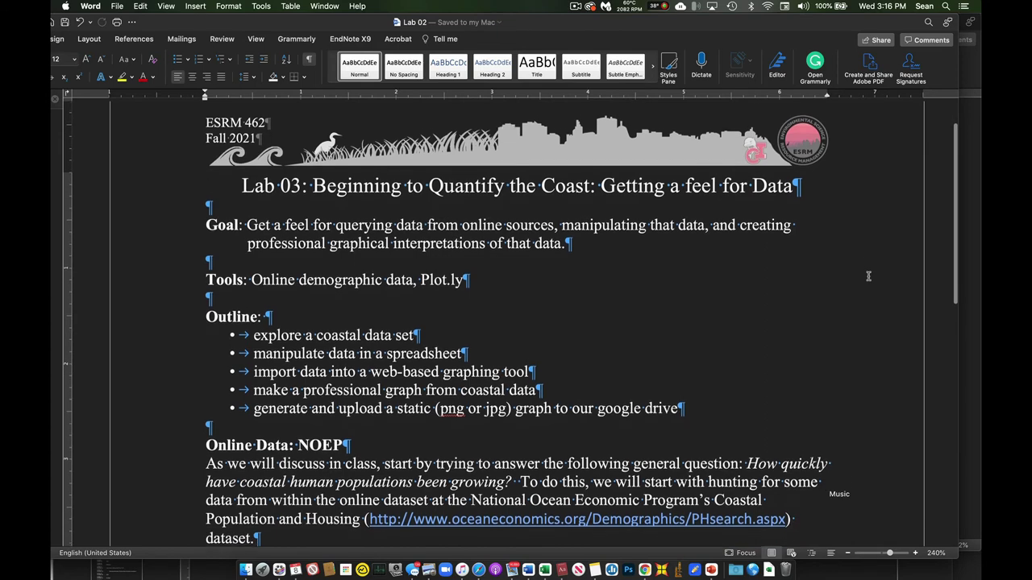
scroll(868, 277, down, 8)
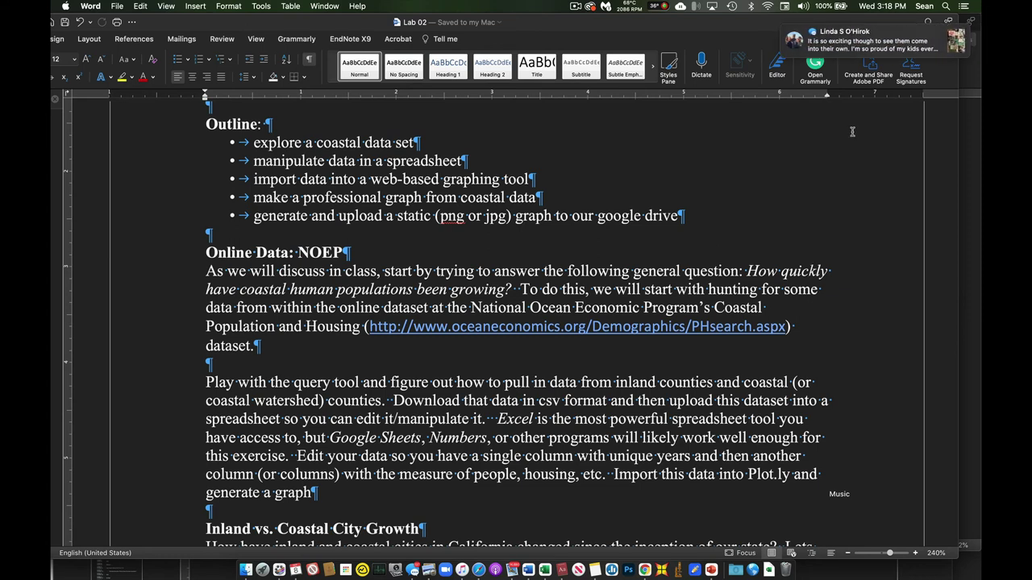
scroll(957, 41, right, 3)
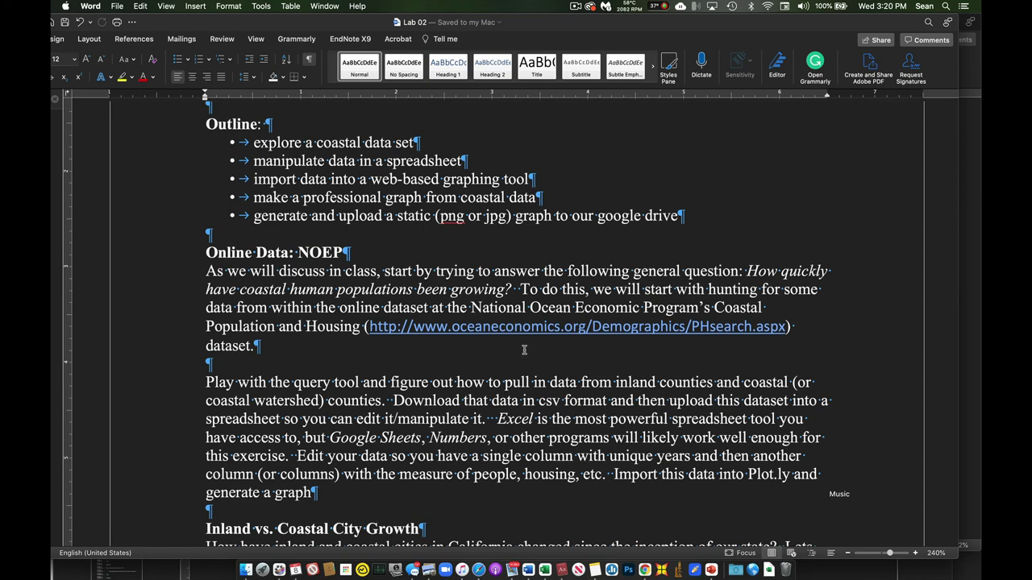
scroll(524, 349, down, 1)
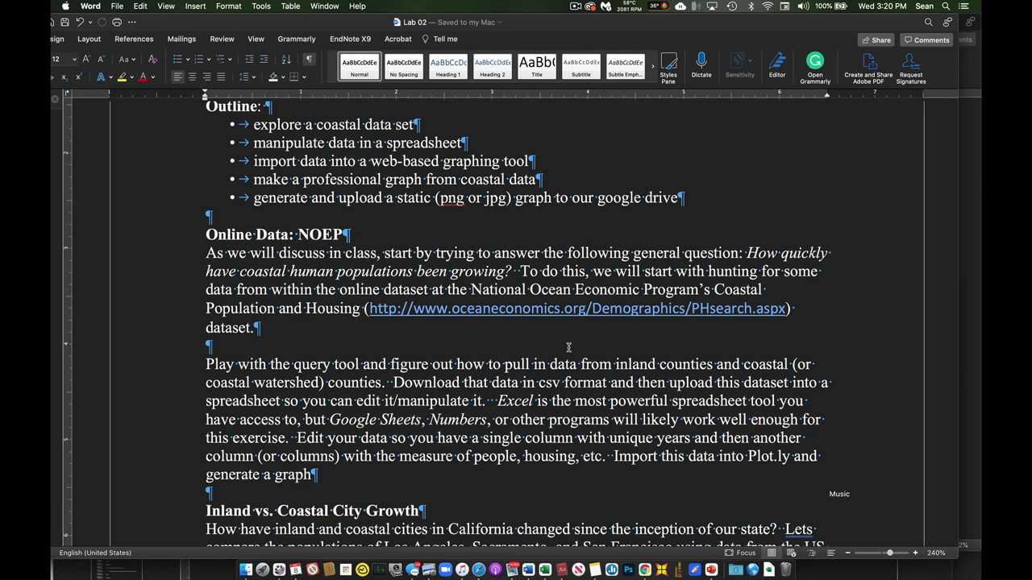
scroll(568, 347, down, 5)
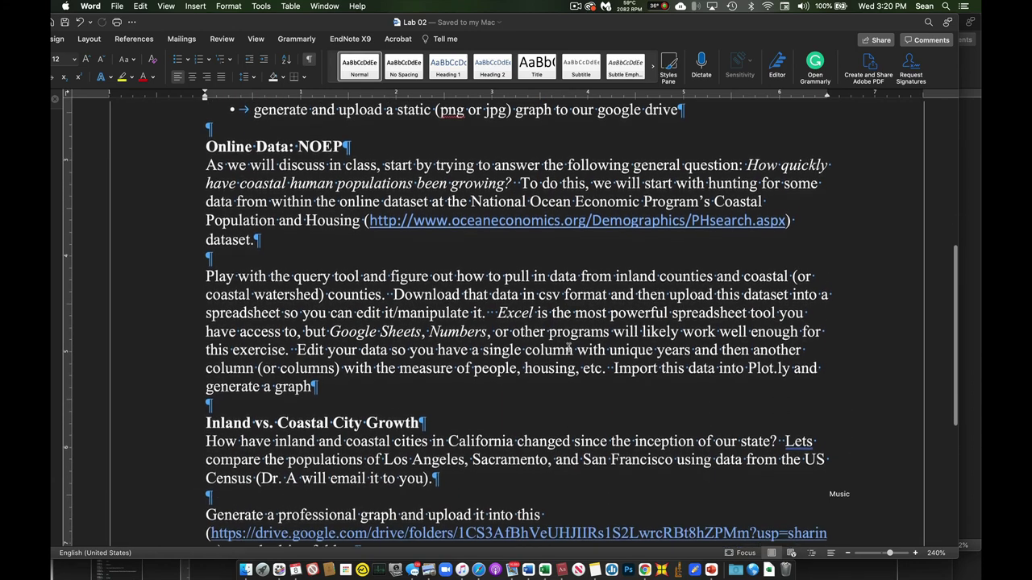
scroll(570, 349, down, 1)
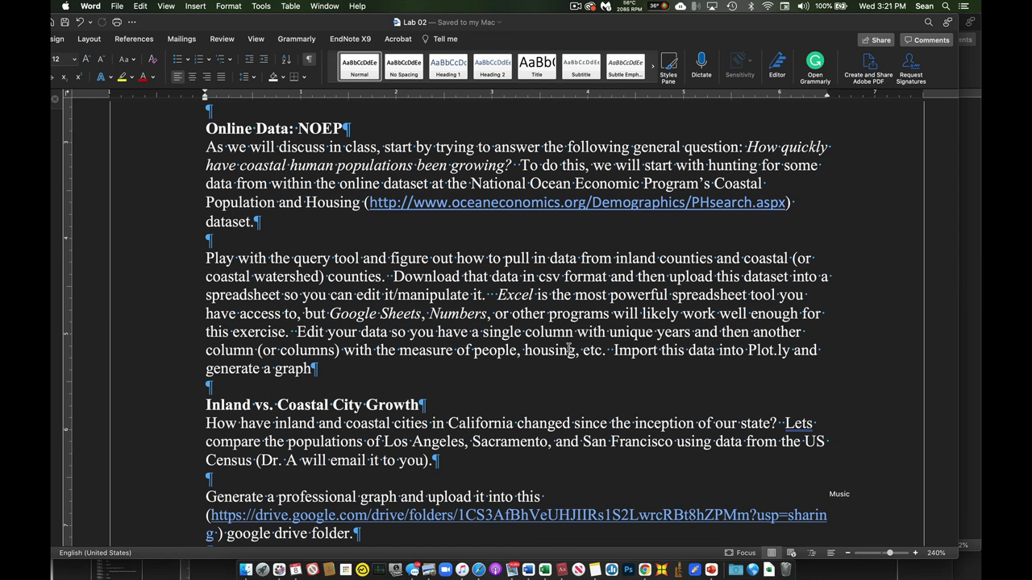
Review the whole Lab 03 handout again, from its goal and tools to the graph upload instructions
scroll(580, 294, up, 10)
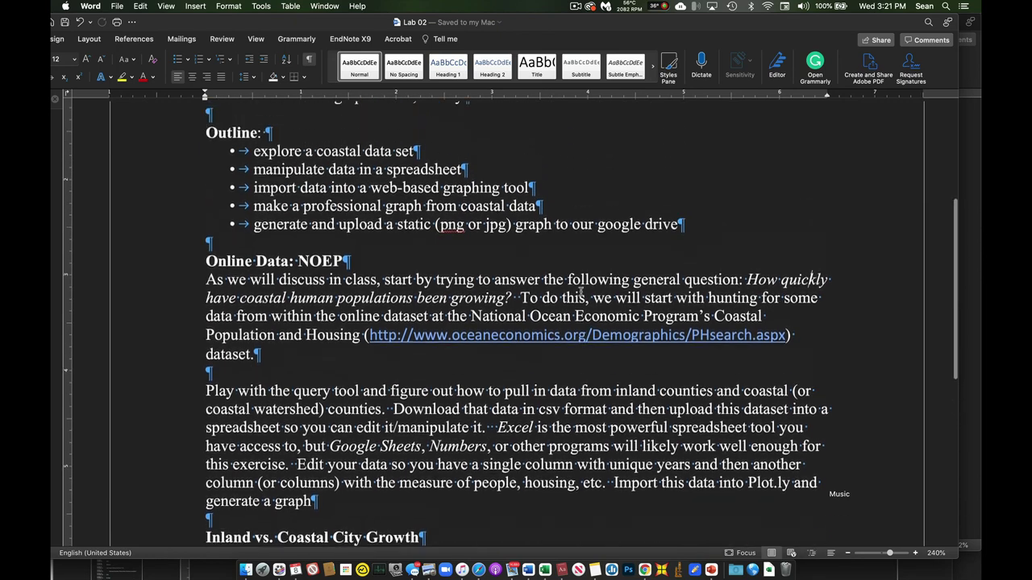
scroll(581, 291, up, 3)
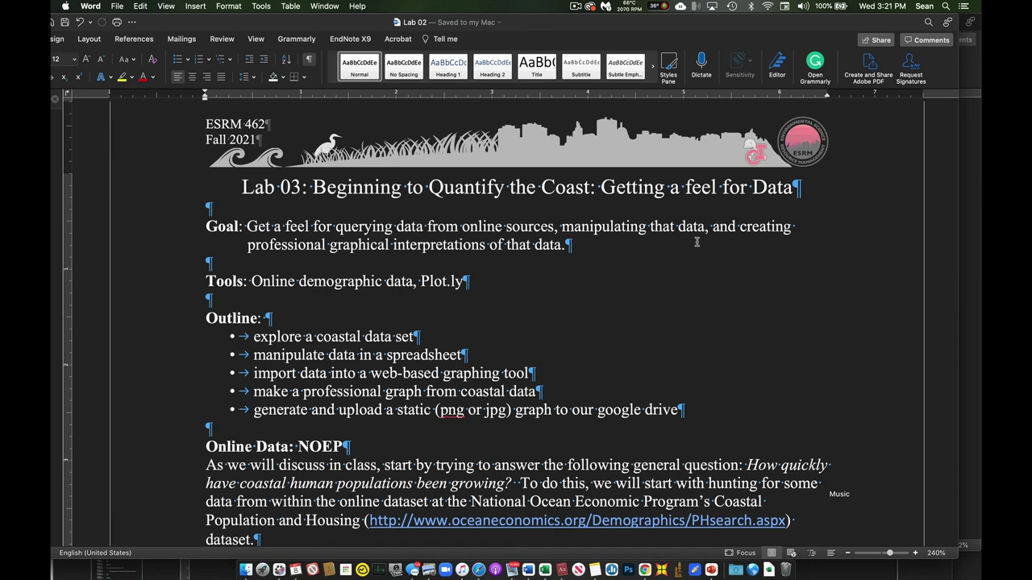
scroll(637, 294, down, 1)
scroll(637, 294, down, 3)
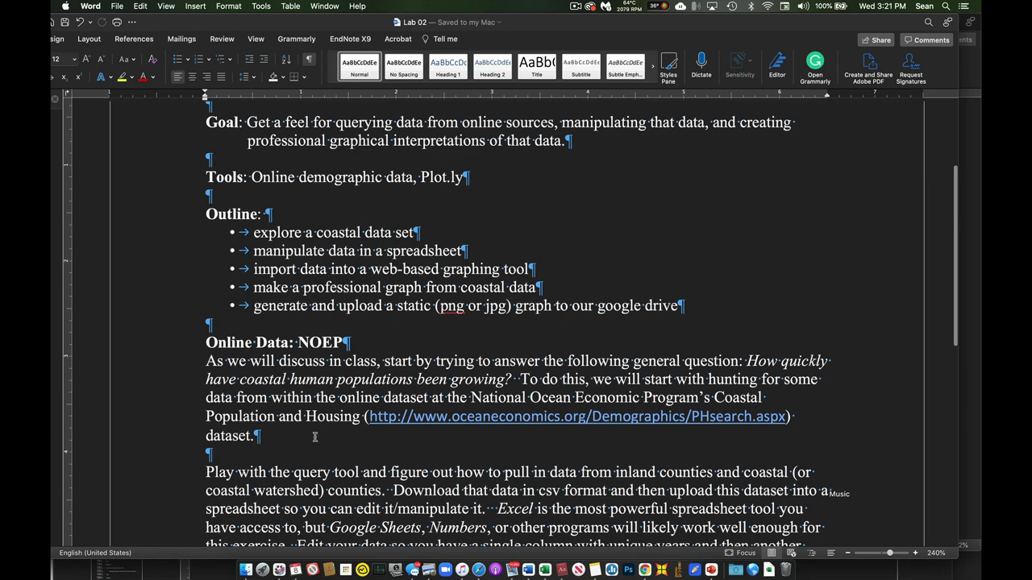
scroll(327, 414, down, 1)
scroll(326, 413, down, 10)
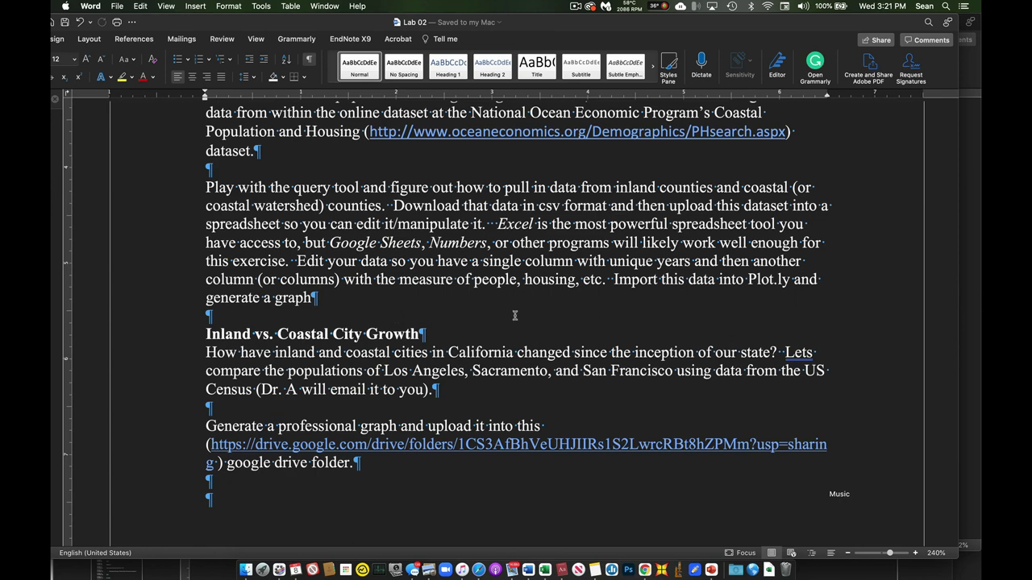
scroll(514, 315, down, 3)
scroll(514, 315, up, 8)
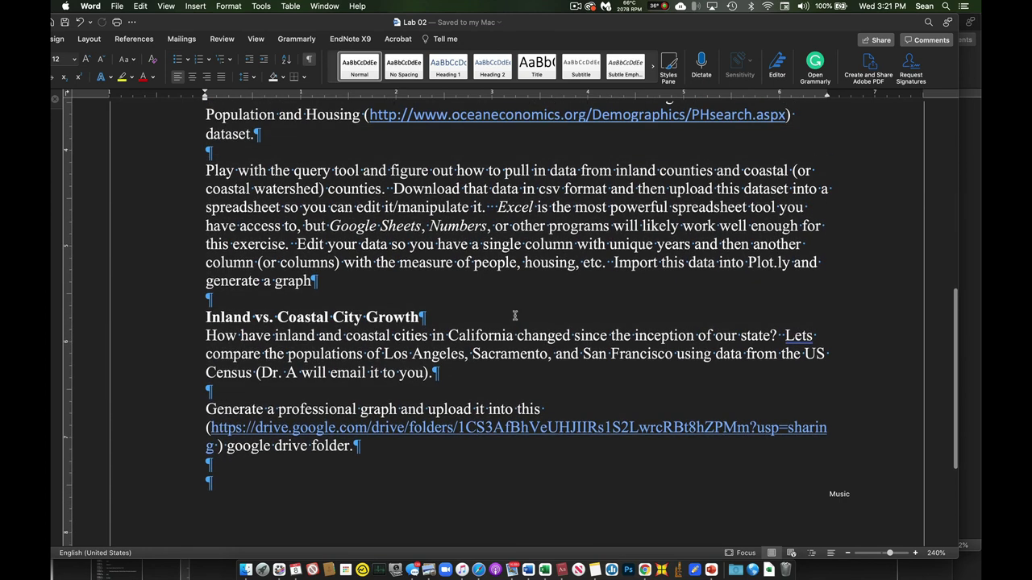
scroll(499, 199, up, 6)
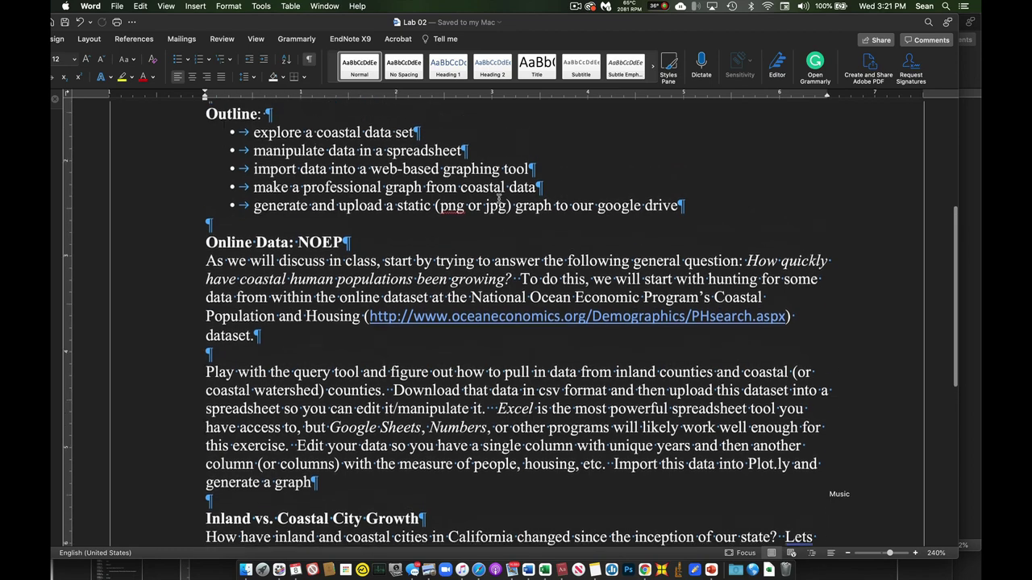
scroll(498, 198, up, 1)
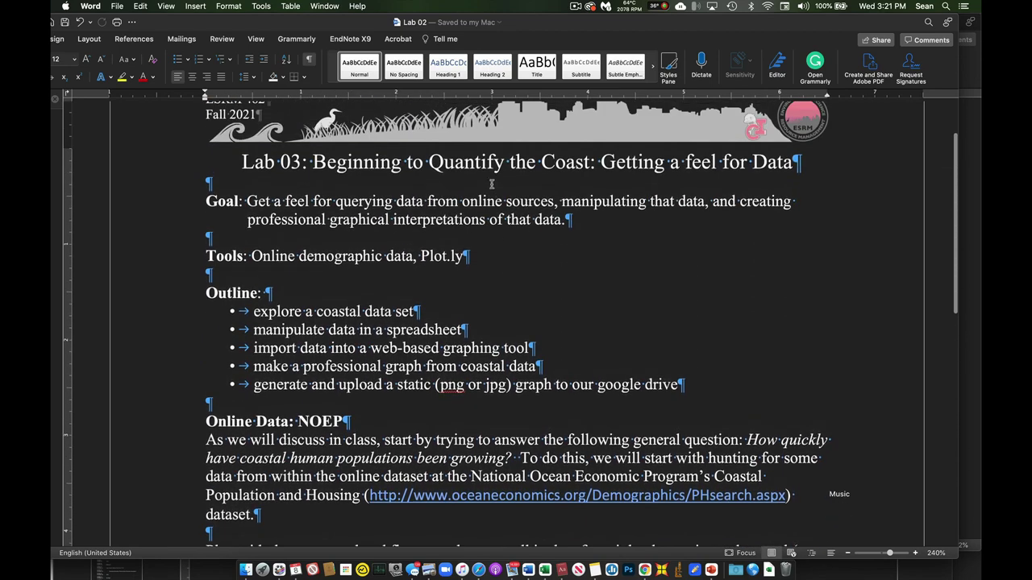
scroll(483, 149, up, 3)
scroll(481, 145, down, 2)
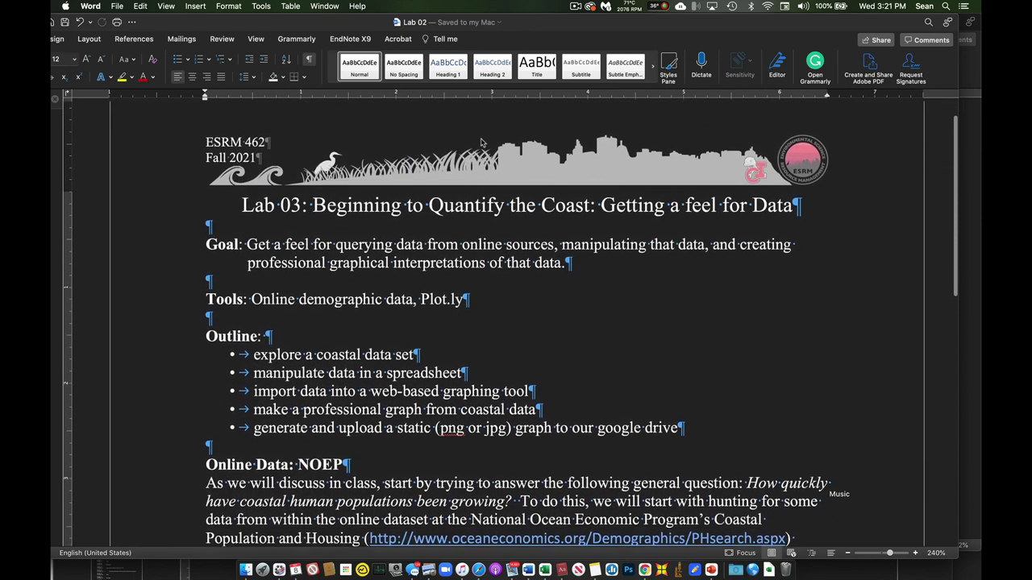